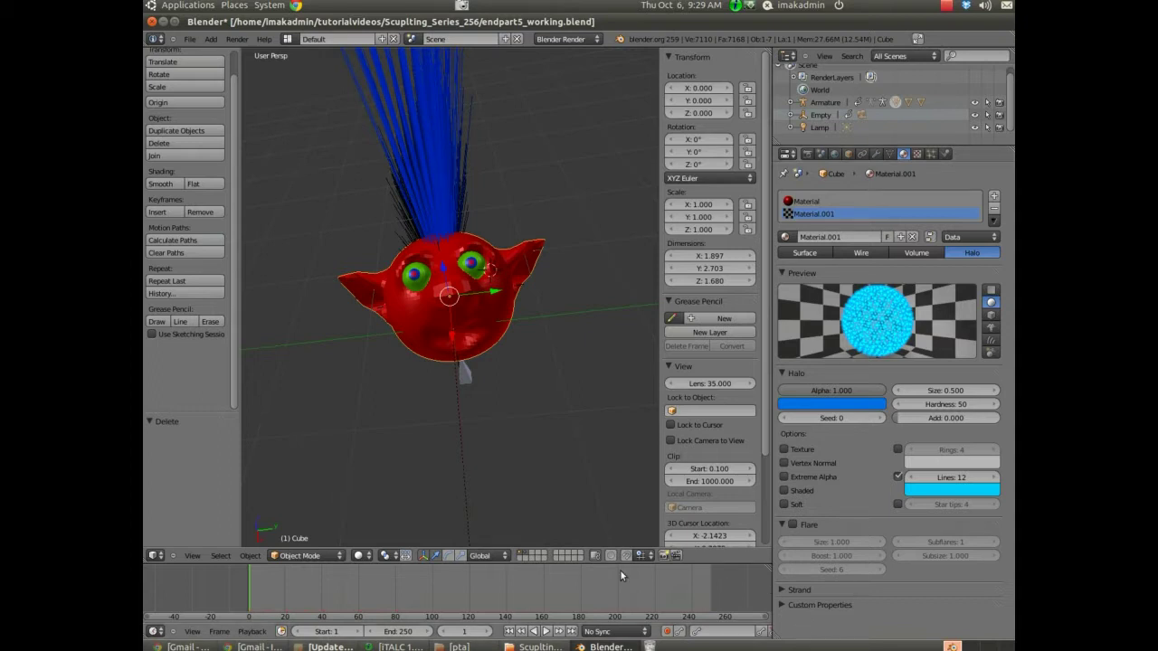
# - Orbit around the monster head and play back the hair animation, then stop it
pyautogui.moveTo(344, 402); pyautogui.dragTo(469, 395, button='middle')
pyautogui.hotkey('alt', 'a')
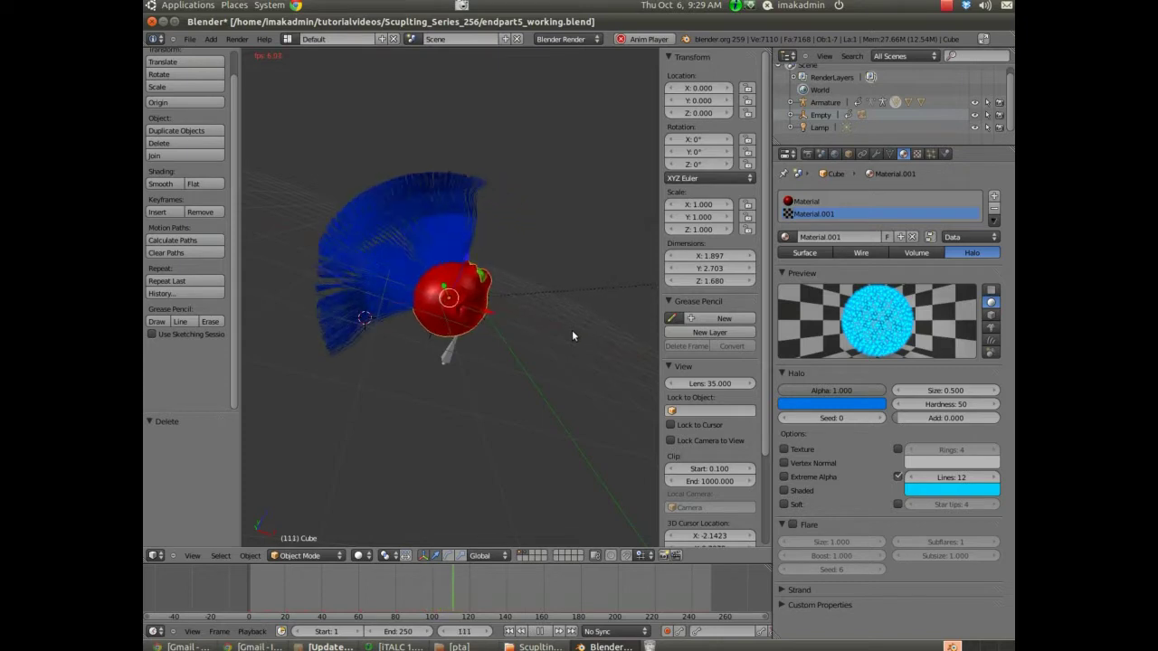
pyautogui.press('Escape')
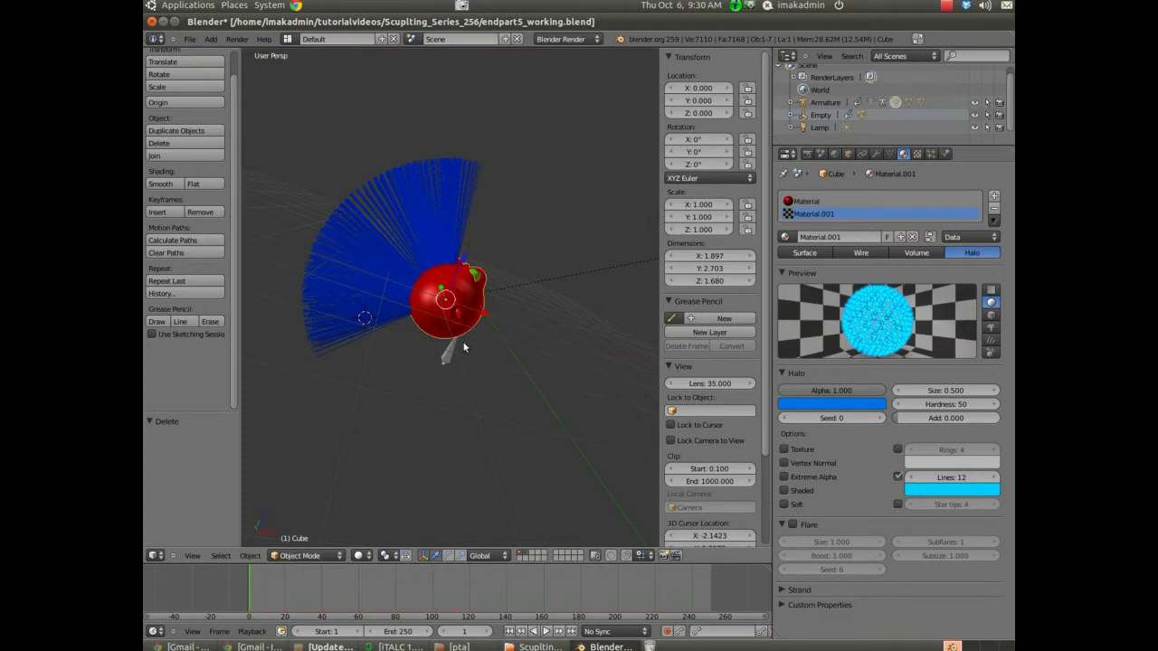
# - Render a still of frame 45 through the scene camera
pyautogui.moveTo(401, 433); pyautogui.dragTo(463, 418, button='middle')
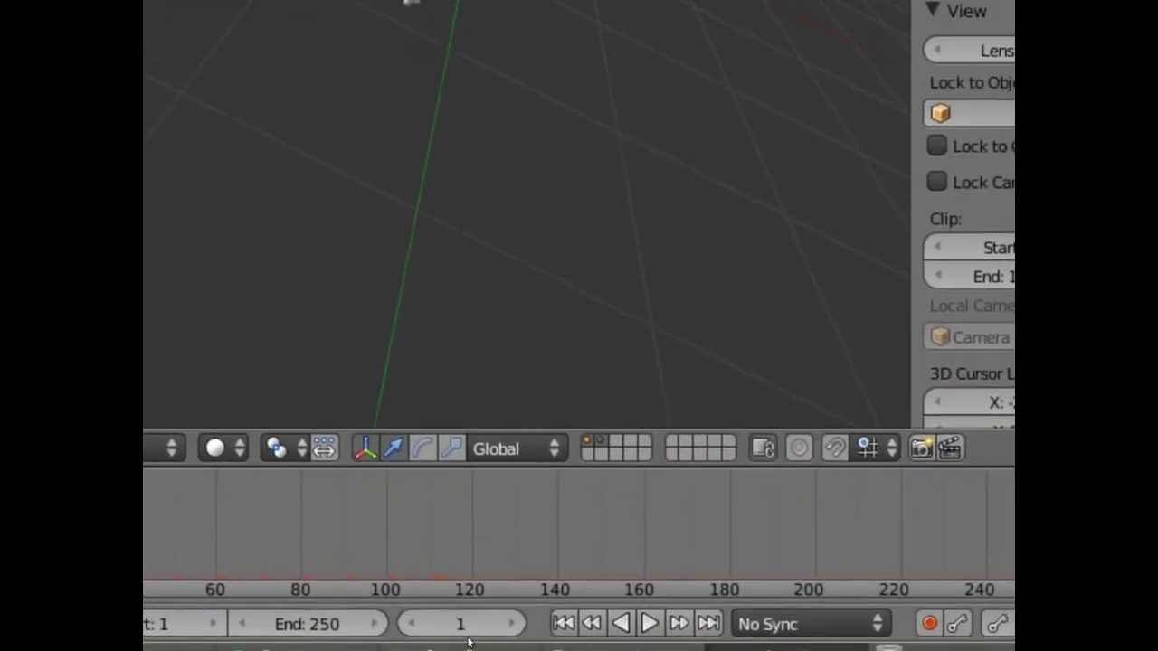
pyautogui.click(411, 614)
pyautogui.write('45')
pyautogui.press('Return')
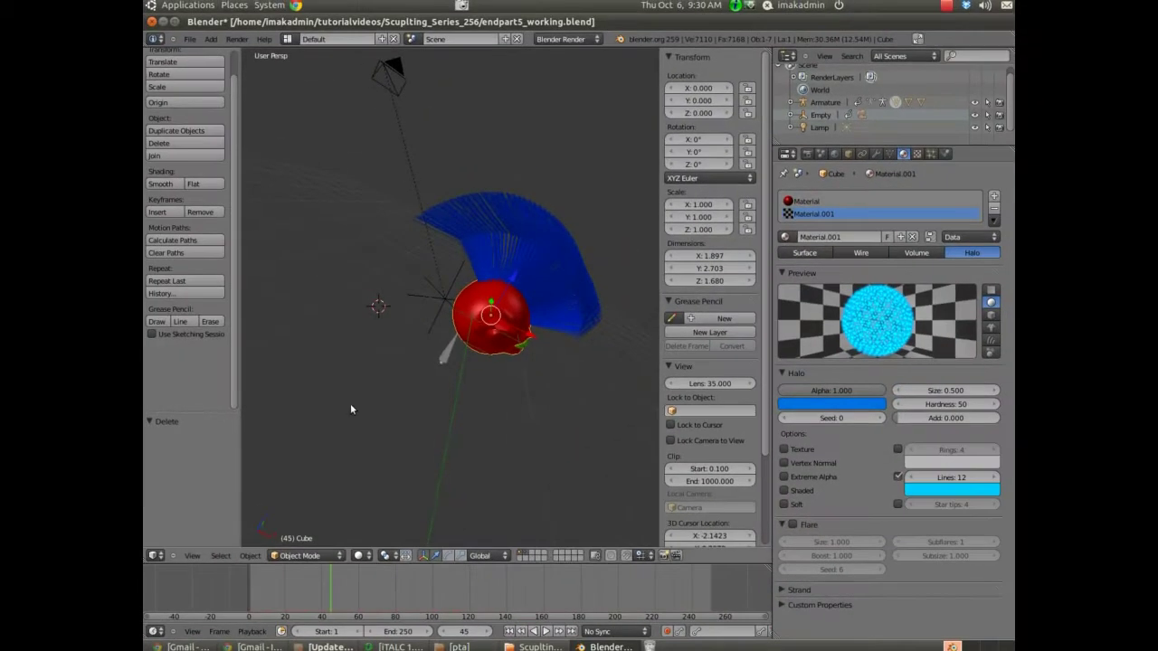
pyautogui.press('KP_0')
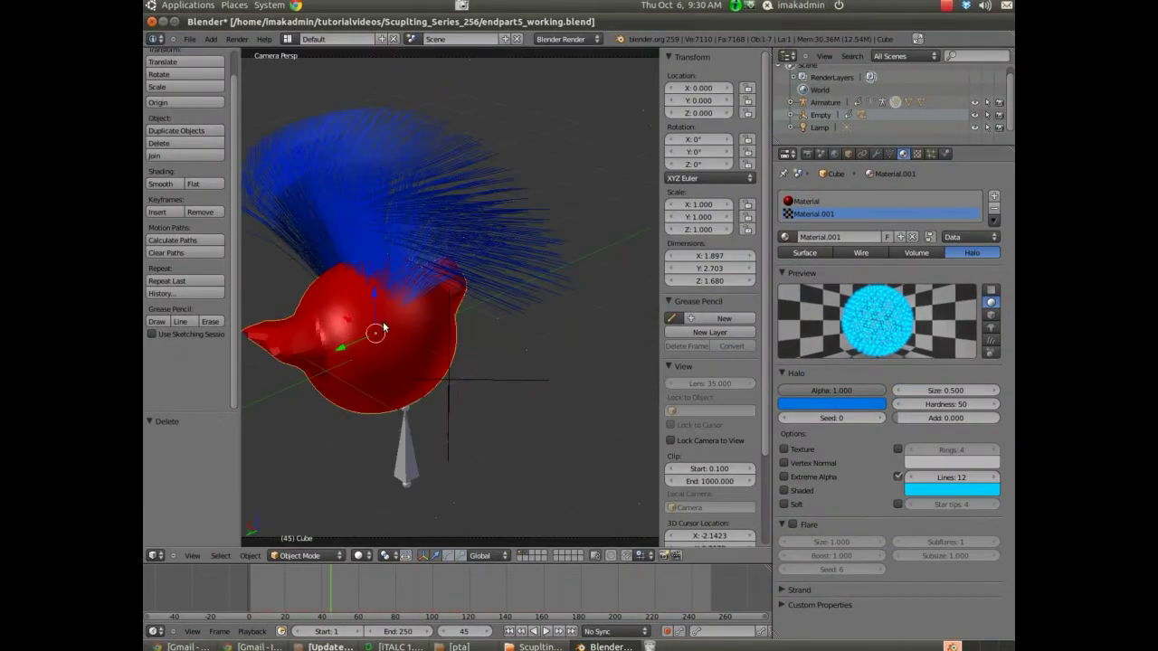
pyautogui.click(237, 39)
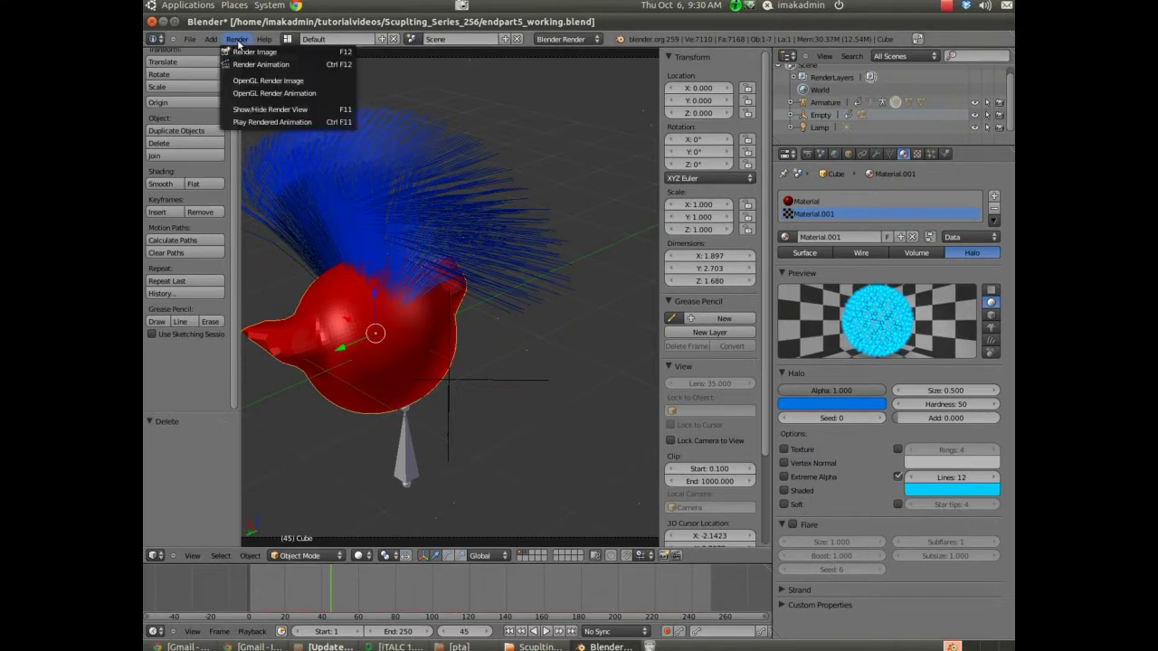
pyautogui.click(239, 49)
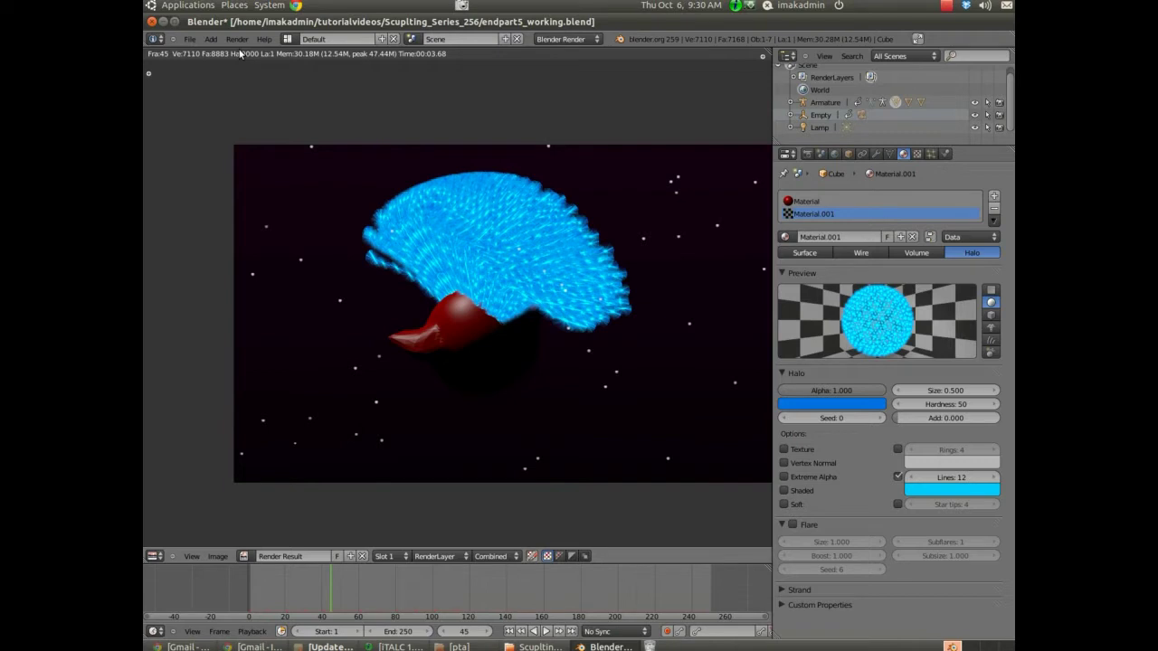
# - Snap the 3D cursor to the cube, then place it just left of the head
pyautogui.press('Escape')
pyautogui.scroll(-3, 464, 383)
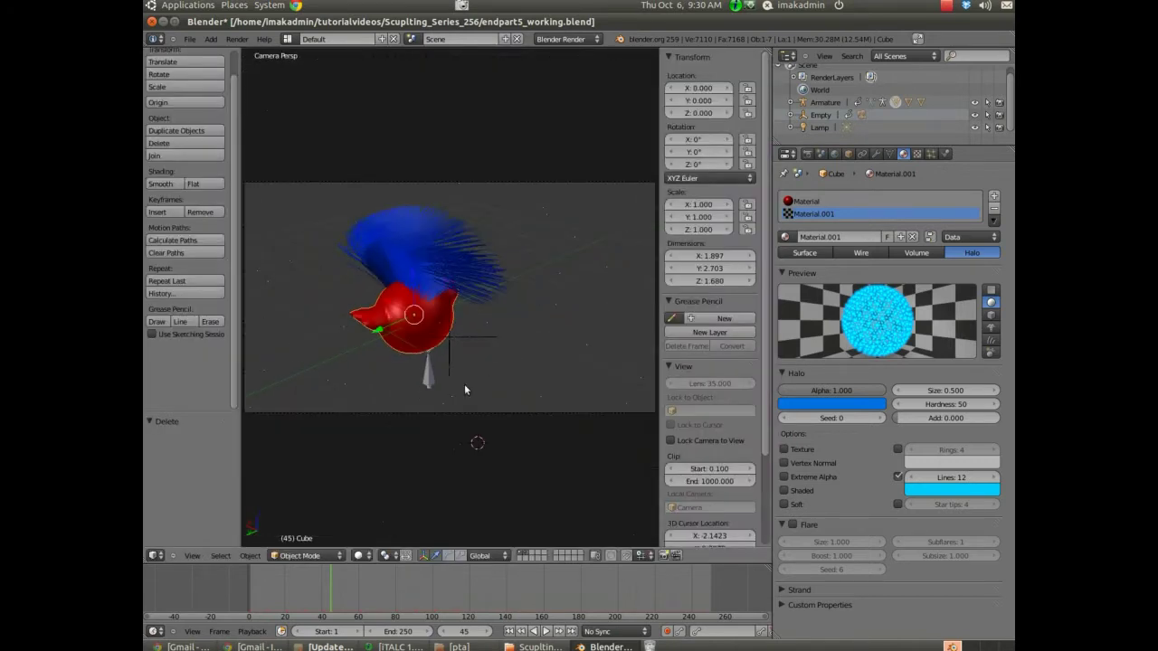
pyautogui.moveTo(463, 369)
pyautogui.mouseDown(button='middle')
pyautogui.moveTo(437, 368)
pyautogui.moveTo(450, 366)
pyautogui.mouseUp(button='middle')
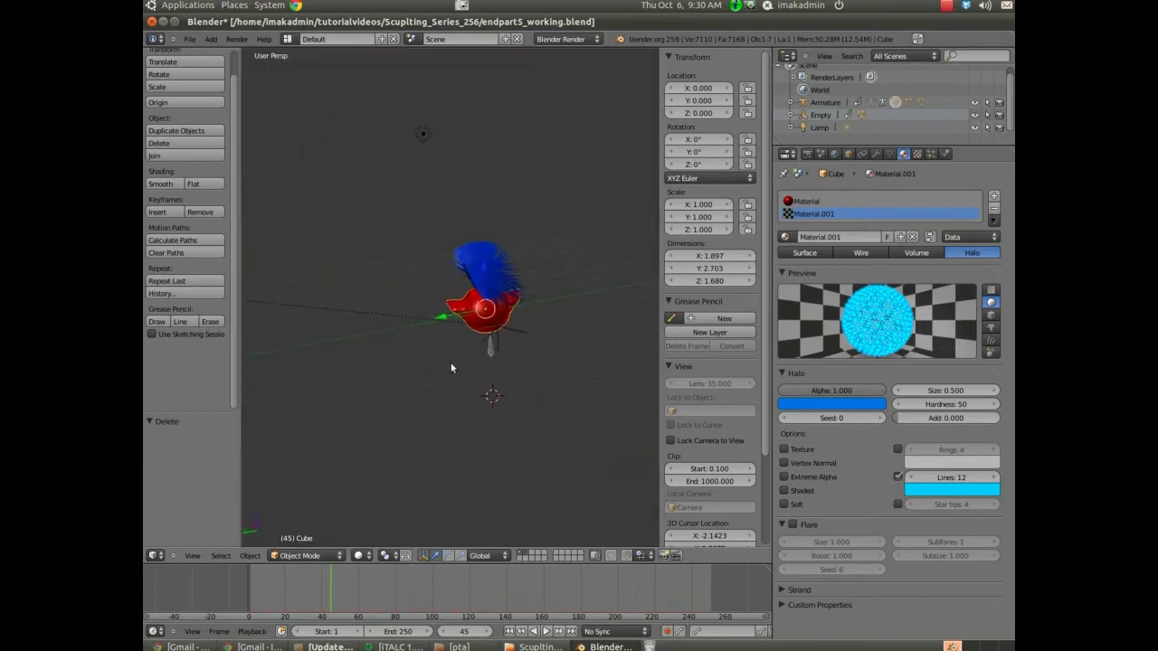
pyautogui.hotkey('shift', 's')
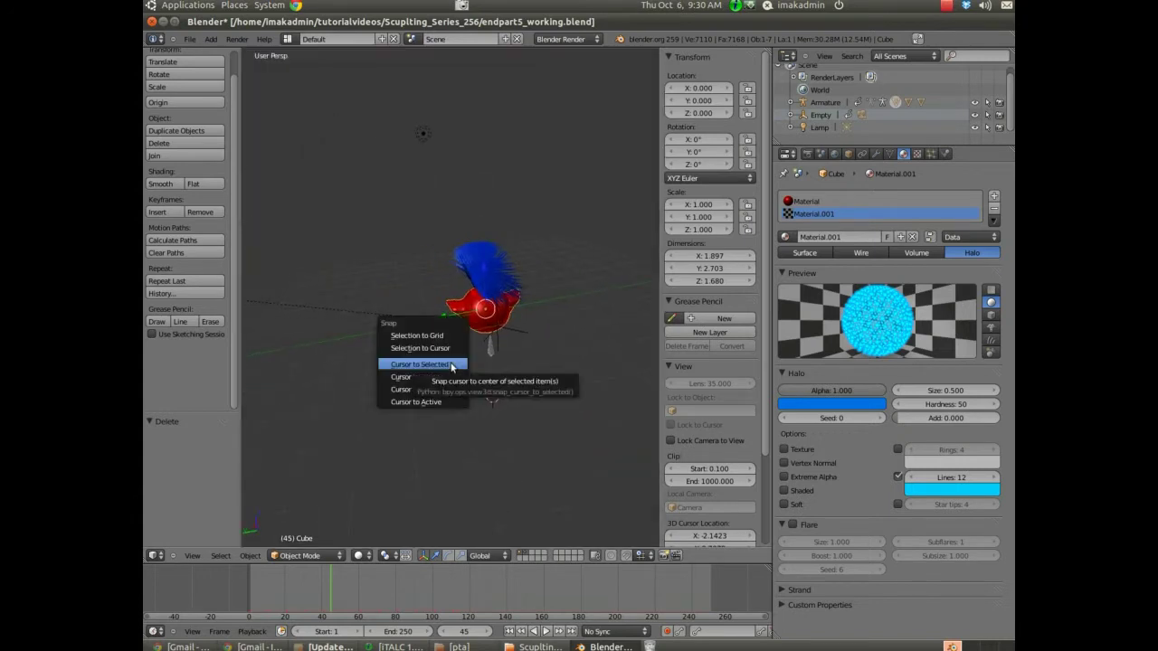
pyautogui.click(451, 364)
pyautogui.click(469, 381)
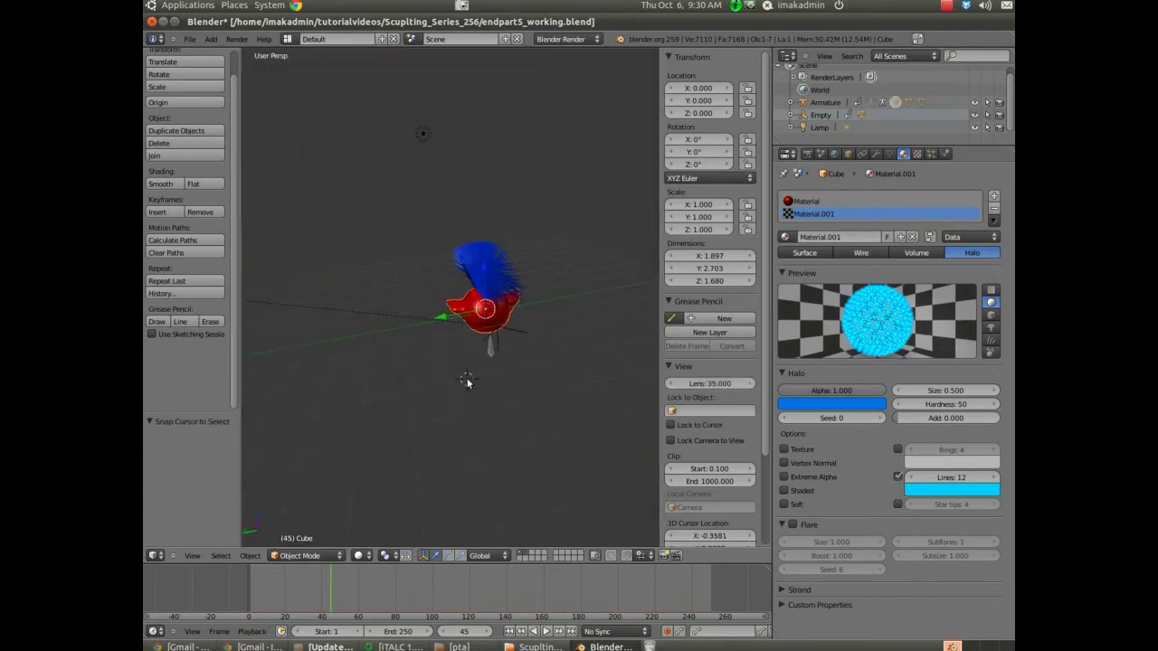
pyautogui.moveTo(470, 380)
pyautogui.mouseDown(button='middle')
pyautogui.moveTo(506, 403)
pyautogui.moveTo(607, 347)
pyautogui.moveTo(471, 368)
pyautogui.mouseUp(button='middle')
pyautogui.click(412, 380)
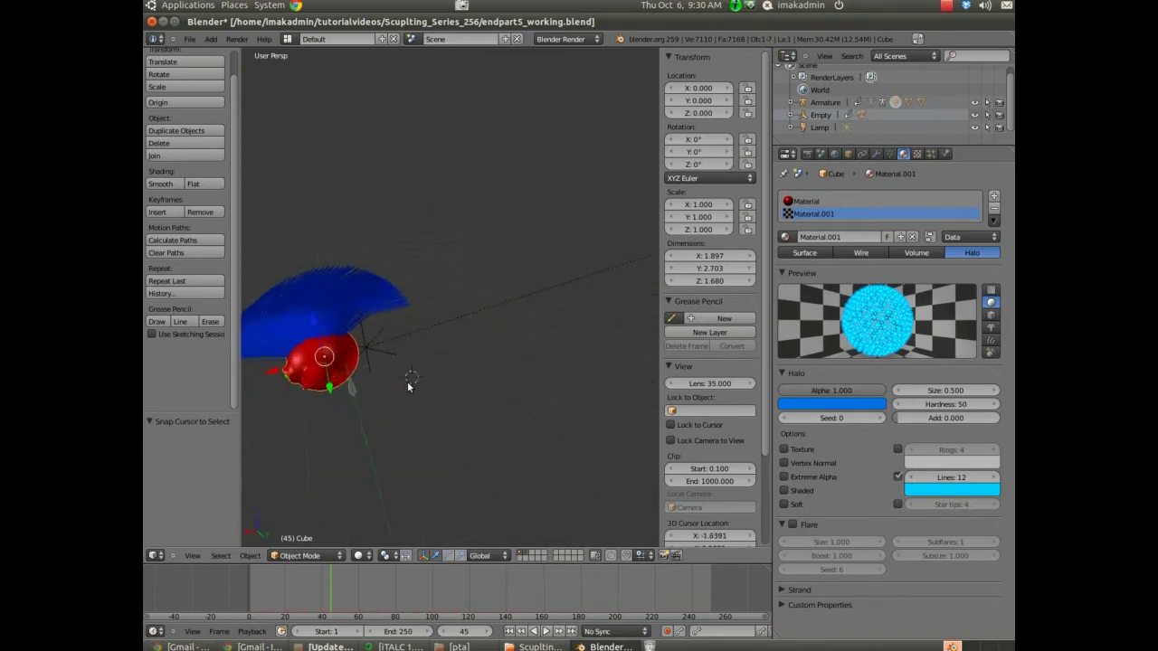
pyautogui.moveTo(406, 382)
pyautogui.mouseDown(button='middle')
pyautogui.moveTo(405, 417)
pyautogui.moveTo(398, 379)
pyautogui.mouseUp(button='middle')
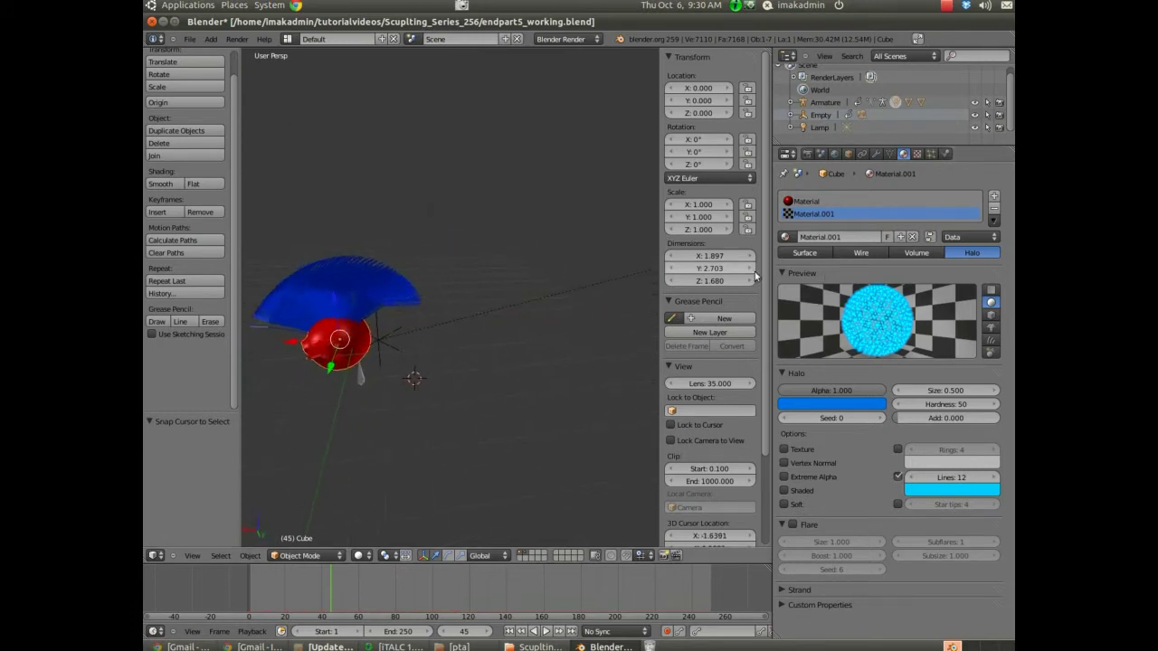
# - Add a Point lamp at the 3D cursor
pyautogui.click(215, 39)
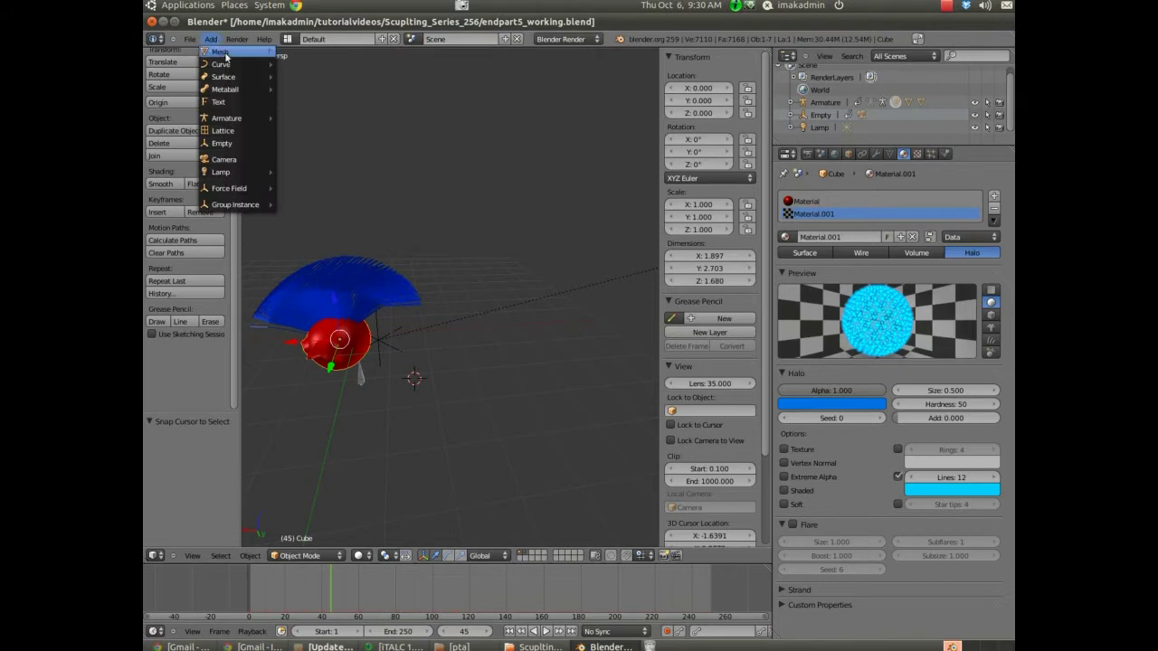
pyautogui.moveTo(237, 172)
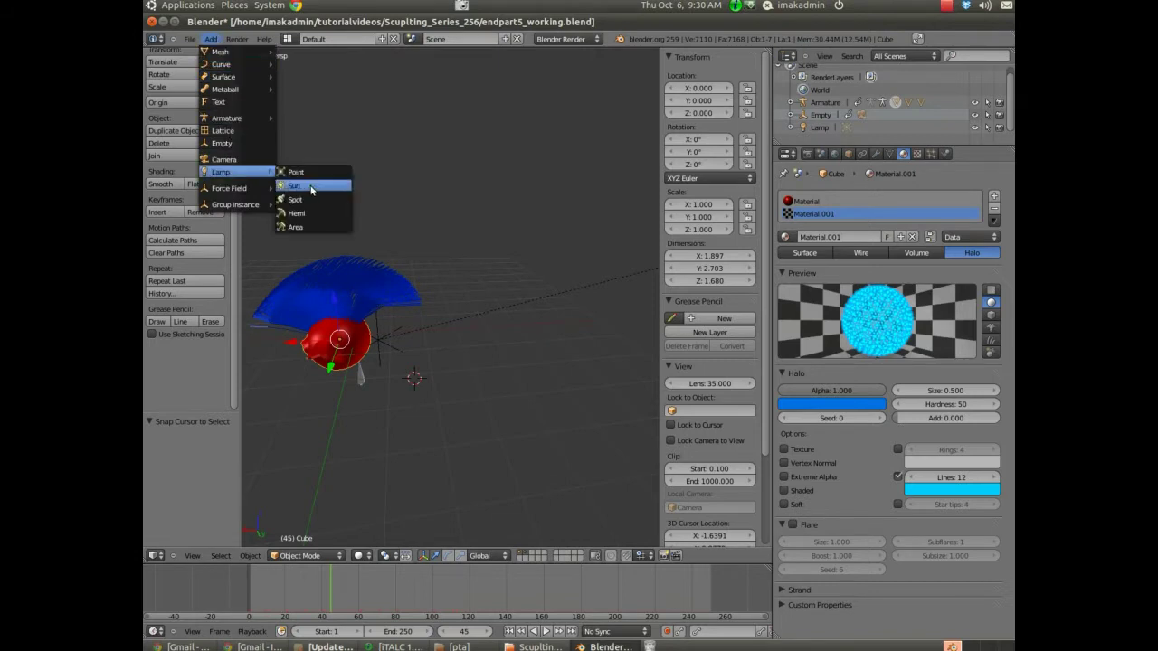
pyautogui.click(315, 172)
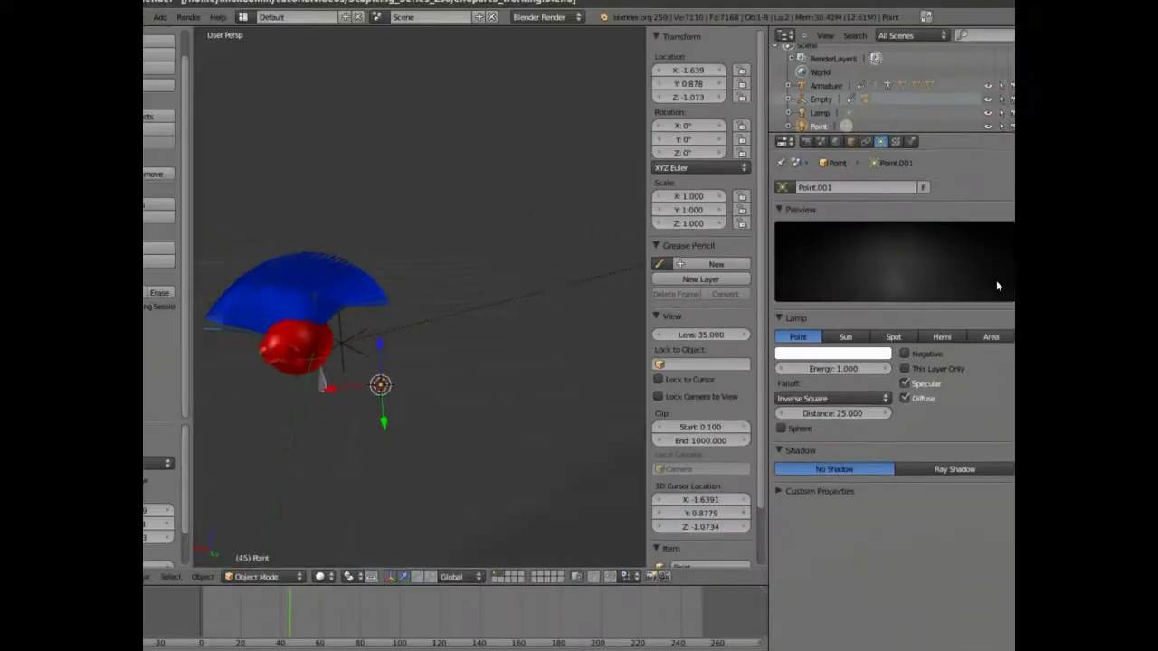
# - Set the lamp colour to saturated magenta (R 1.000, G 0.000, B 0.643)
pyautogui.click(463, 486)
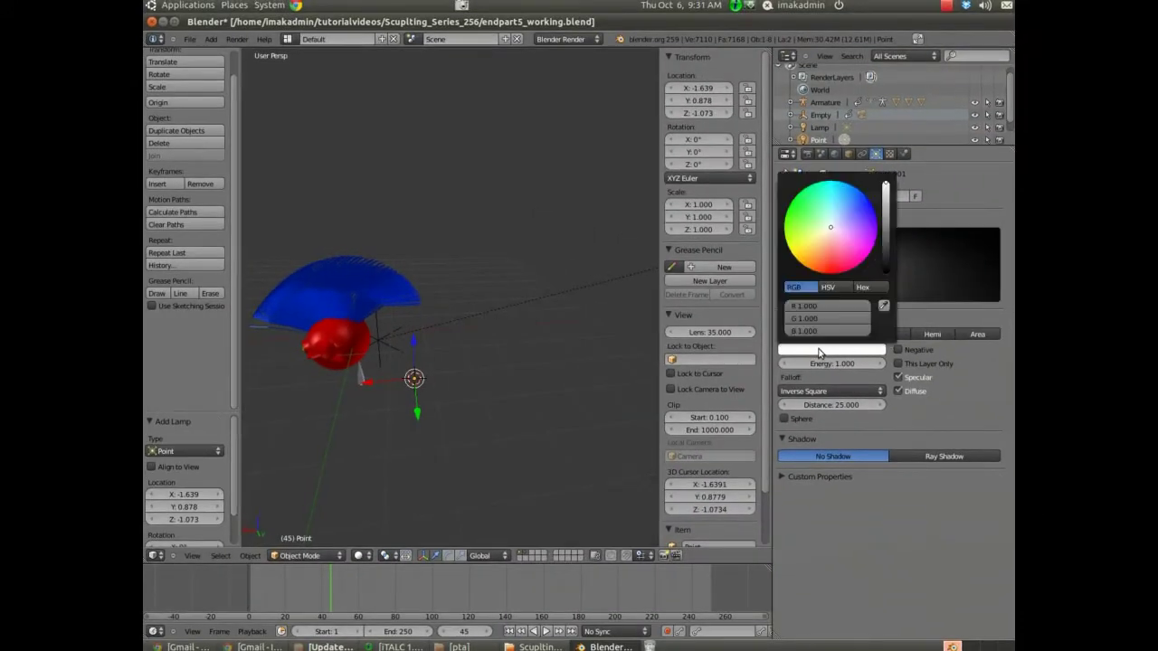
pyautogui.click(844, 236)
pyautogui.moveTo(849, 245); pyautogui.dragTo(871, 277)
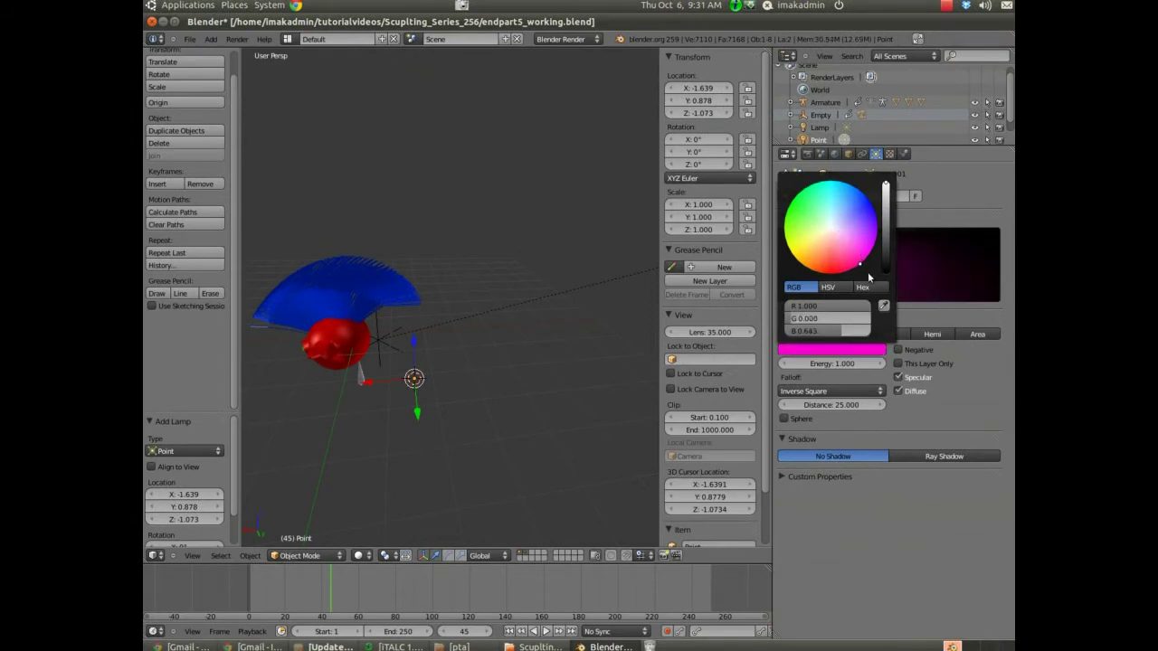
# - Render frame 45 to check the pink glow on the head
pyautogui.click(237, 39)
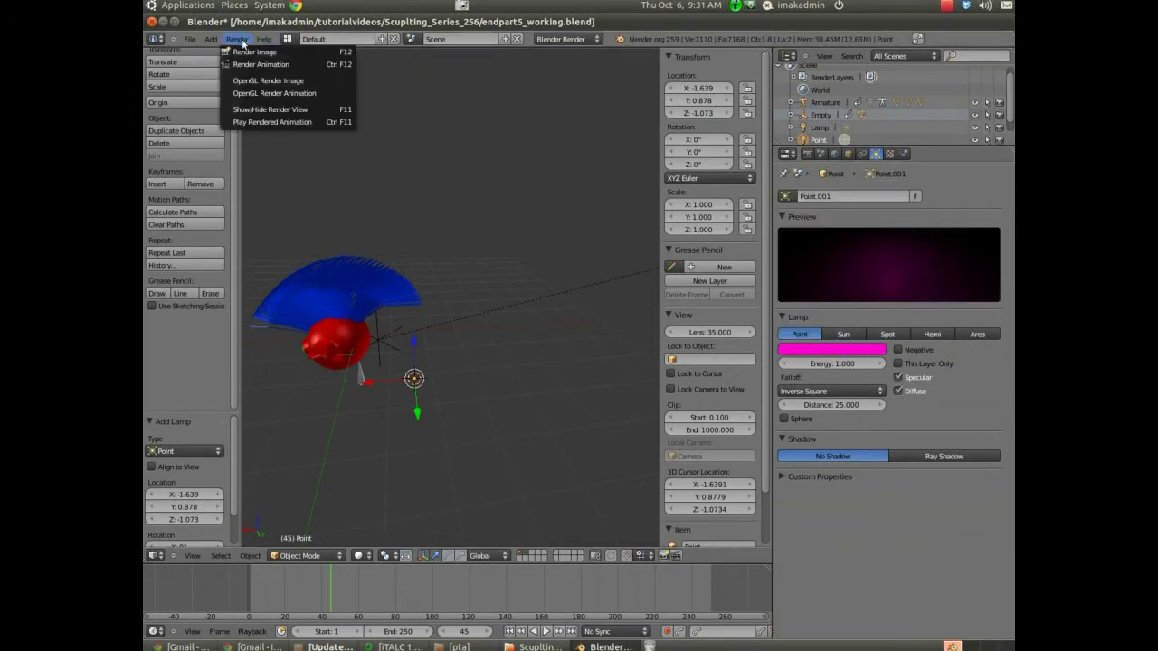
pyautogui.click(244, 48)
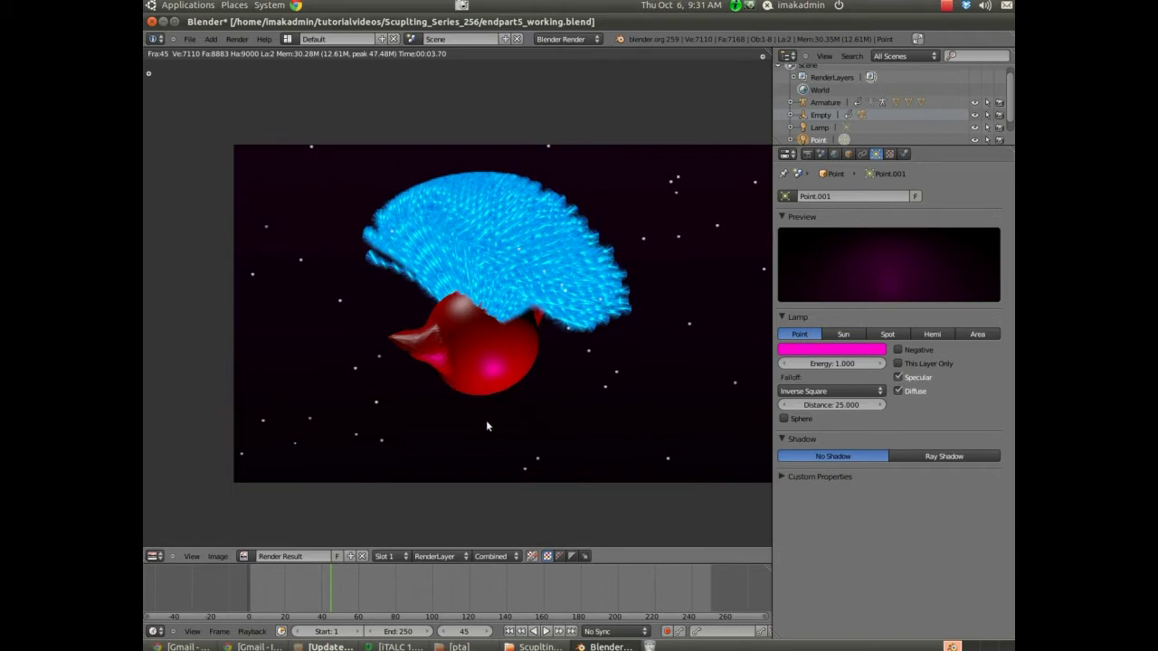
pyautogui.press('Escape')
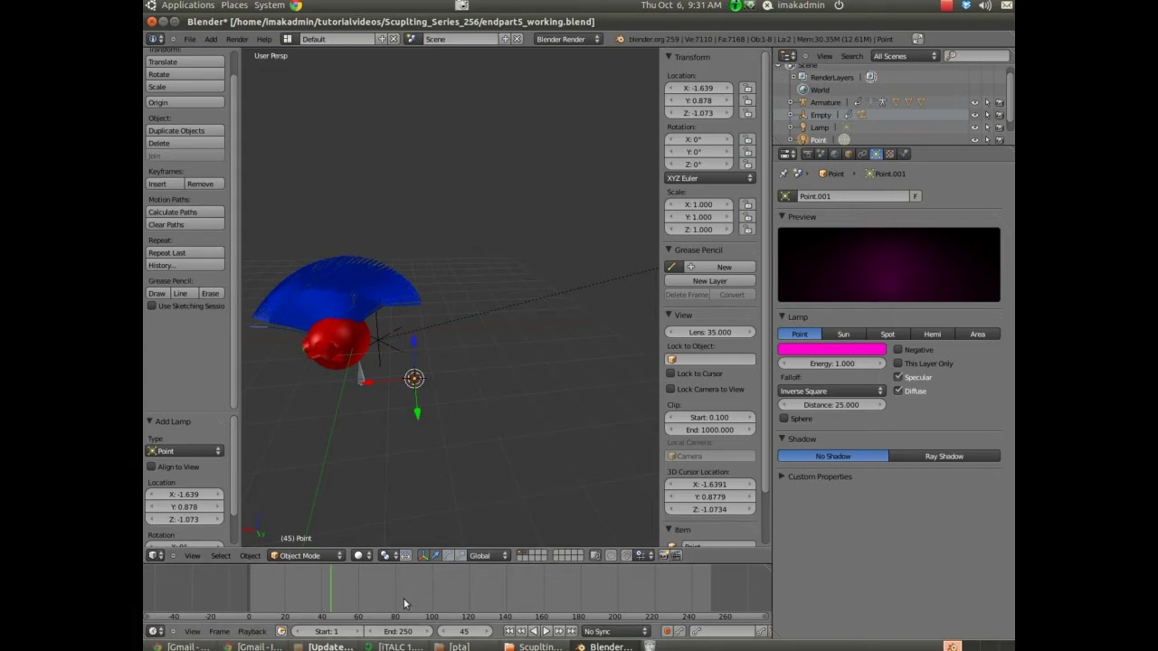
# - Render frame 120 as a test, then orbit back and select the head cube
pyautogui.click(464, 631)
pyautogui.write('120')
pyautogui.press('Return')
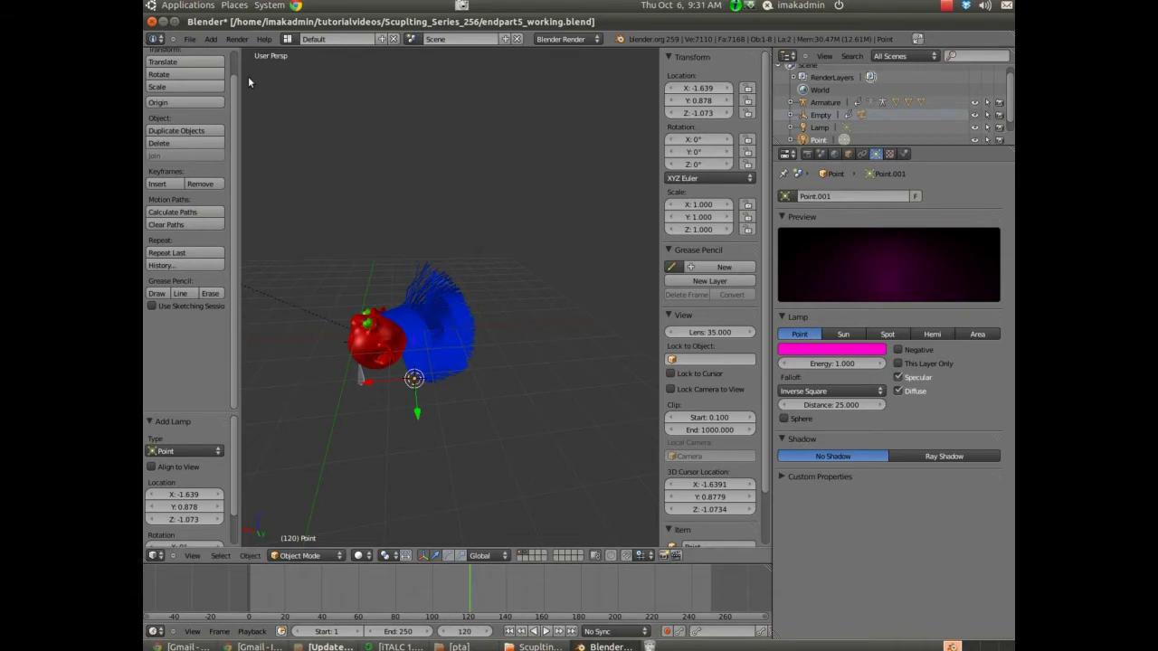
pyautogui.click(237, 39)
pyautogui.click(240, 51)
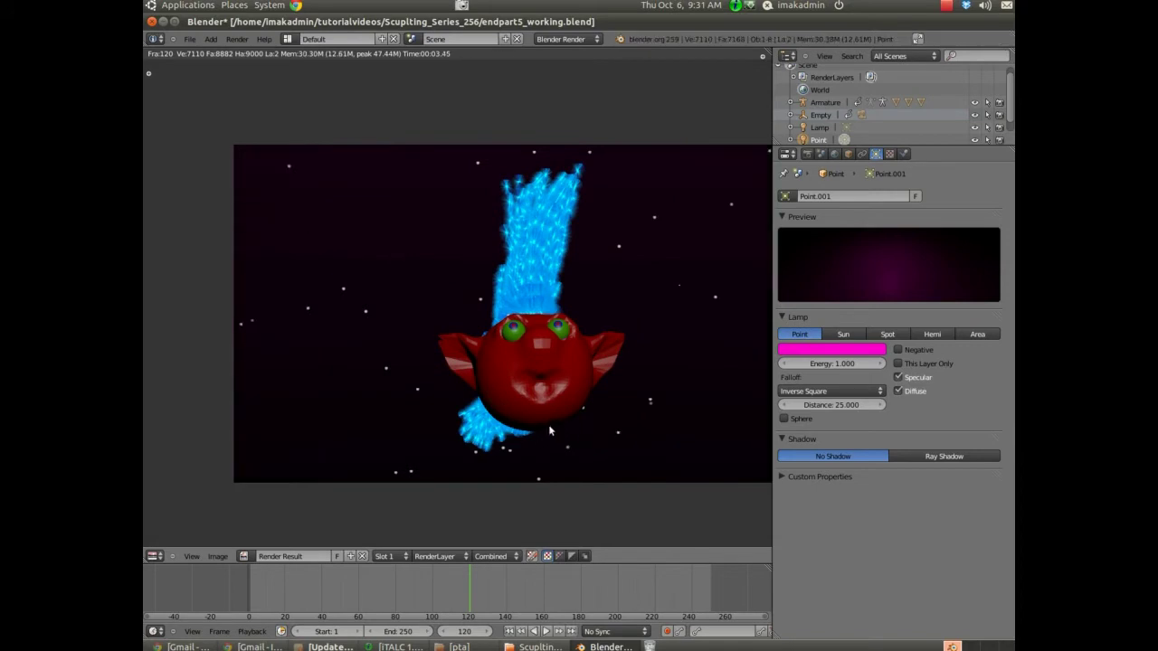
pyautogui.press('Escape')
pyautogui.moveTo(516, 427); pyautogui.dragTo(441, 391, button='middle')
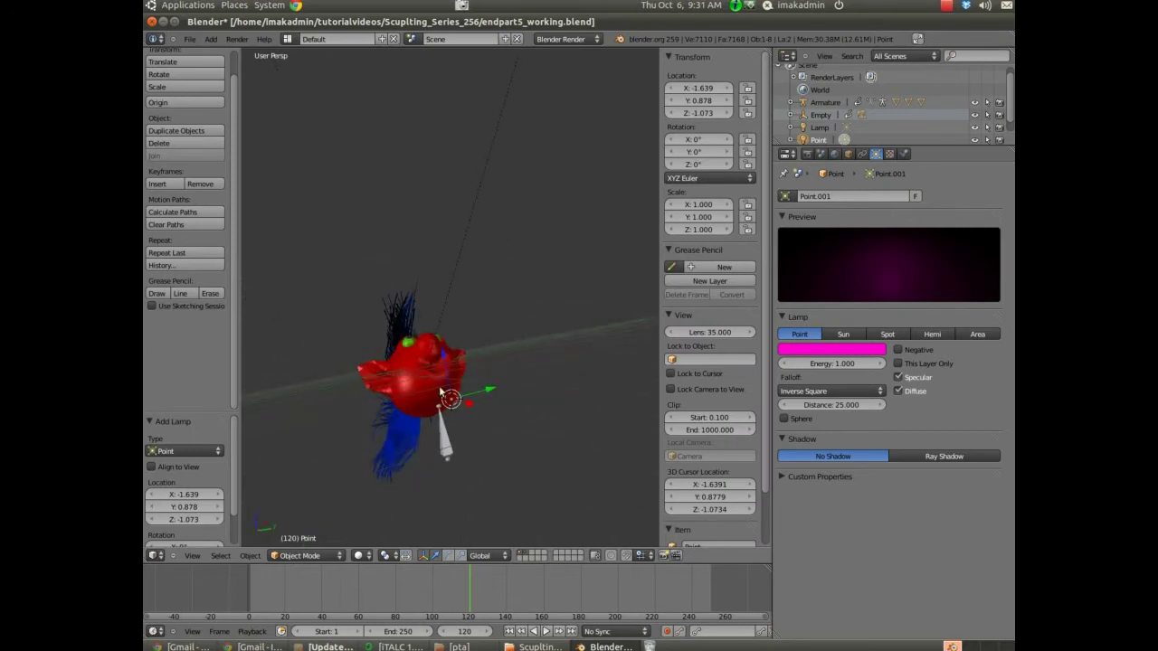
pyautogui.rightClick(440, 390)
# - Snap the 3D cursor to the head, then place it to the right of the head
pyautogui.hotkey('shift', 's')
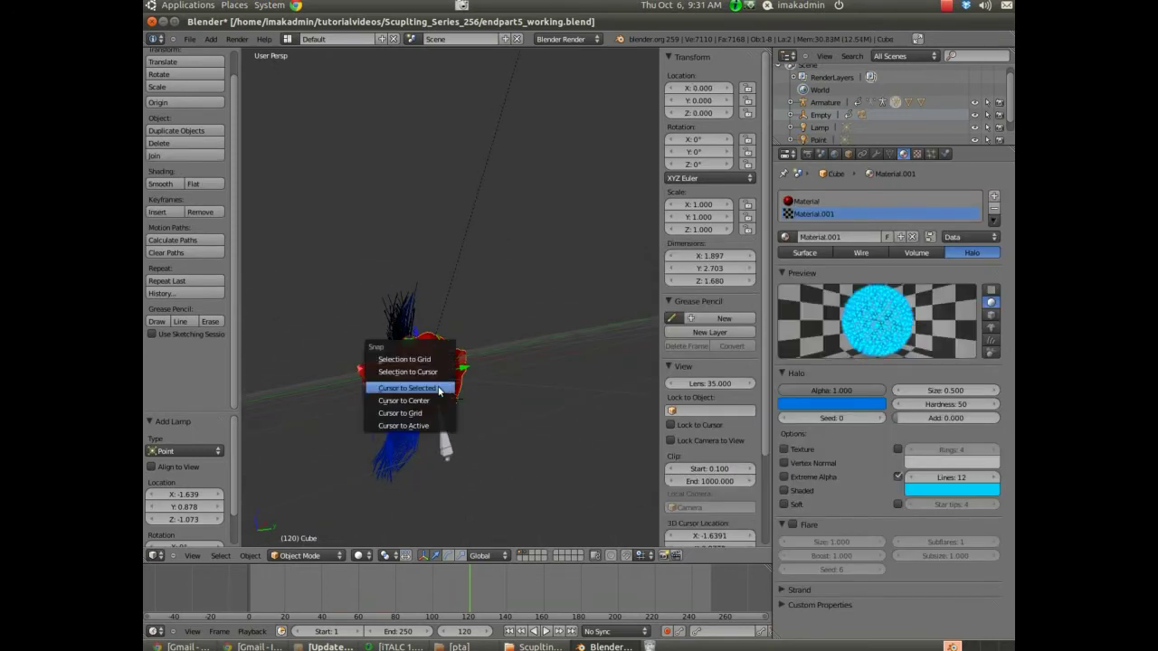
pyautogui.click(433, 389)
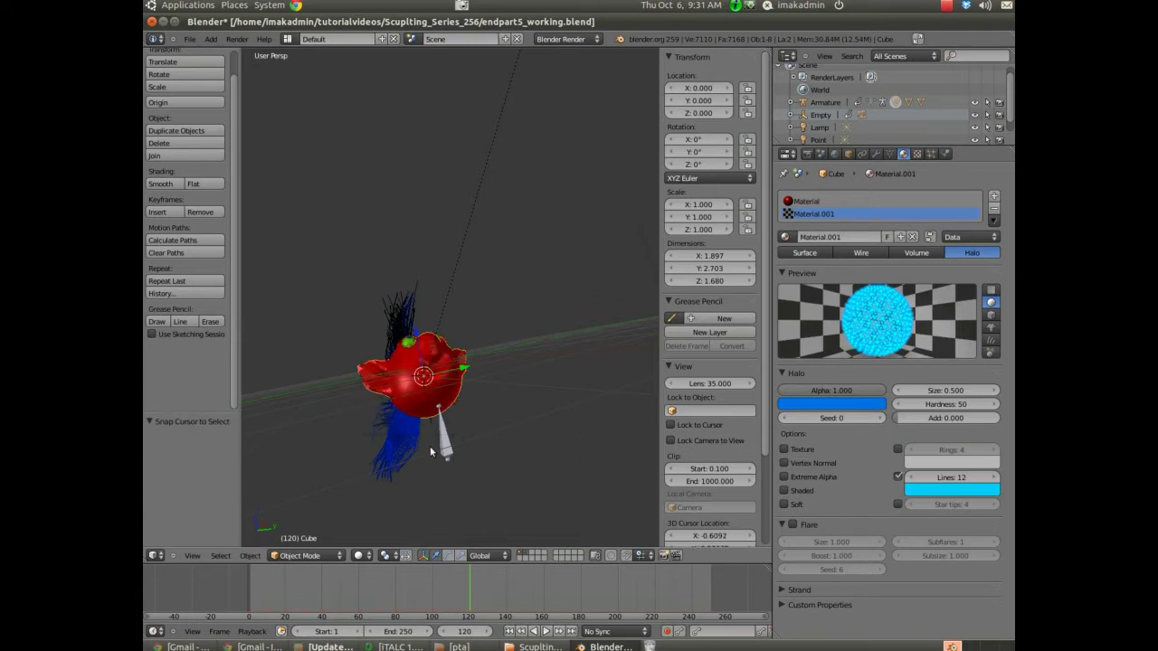
pyautogui.click(457, 516)
pyautogui.moveTo(575, 509); pyautogui.dragTo(323, 432, button='middle')
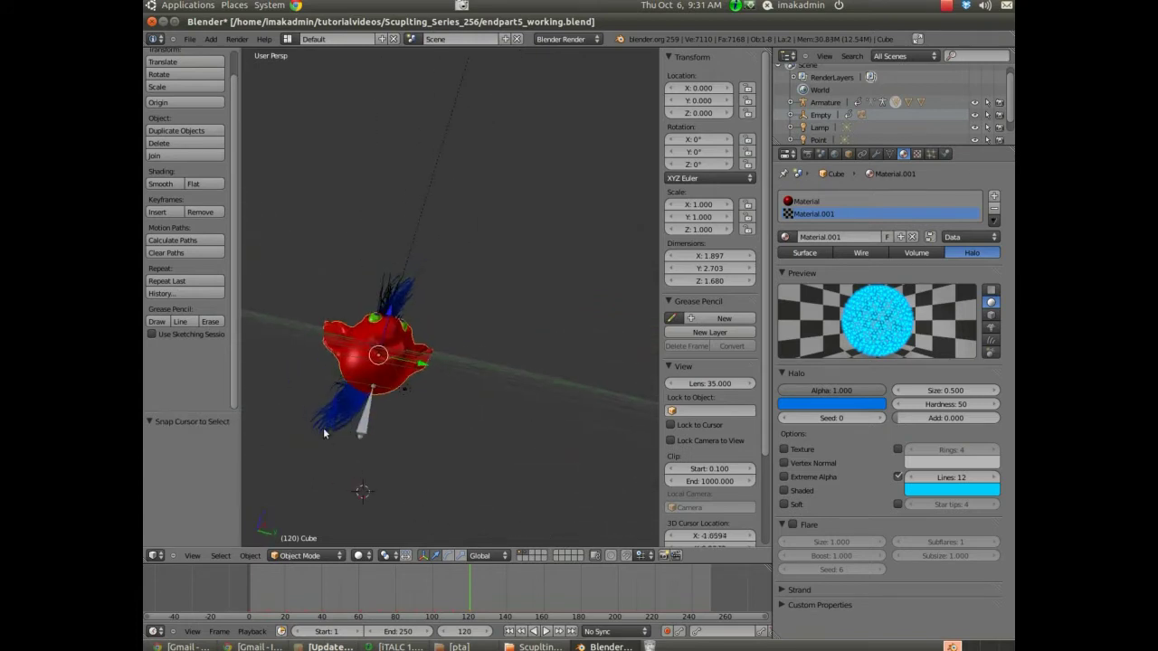
pyautogui.moveTo(362, 271); pyautogui.dragTo(462, 296, button='middle')
pyautogui.click(612, 430)
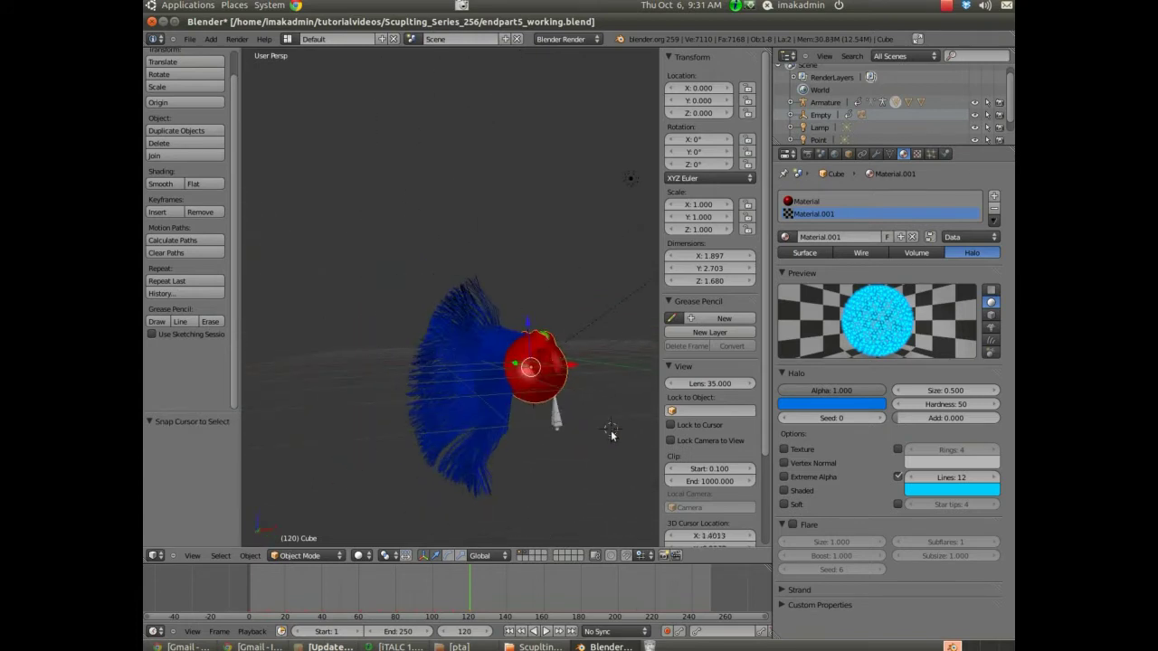
# - Add a second Point lamp at the cursor
pyautogui.click(211, 39)
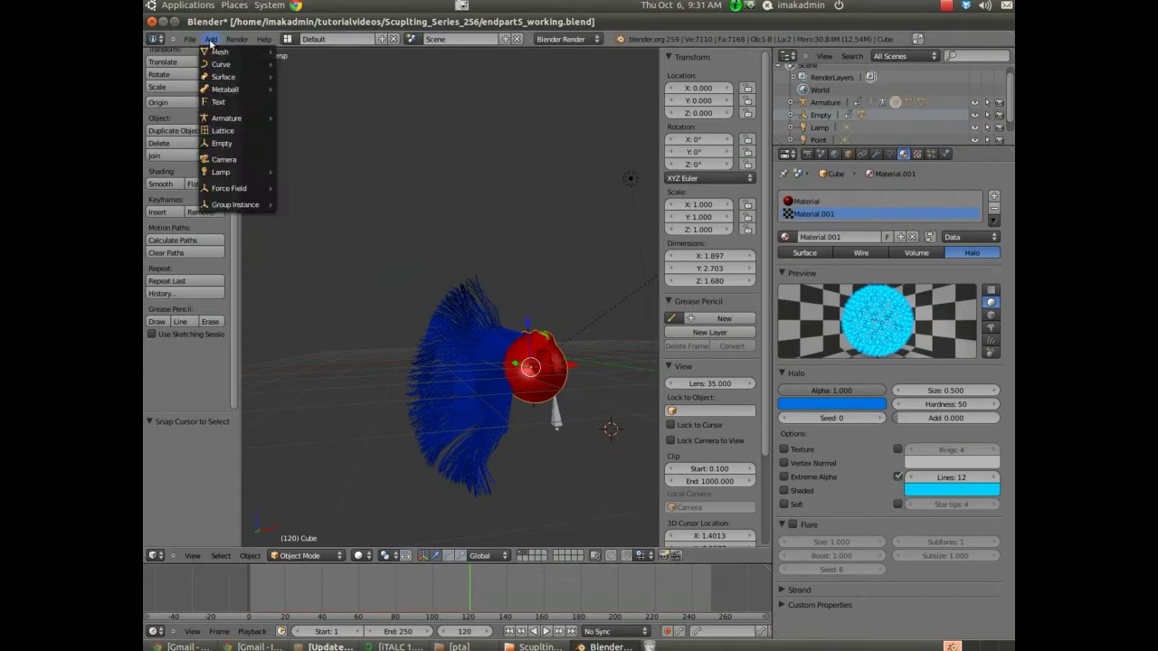
pyautogui.moveTo(233, 170)
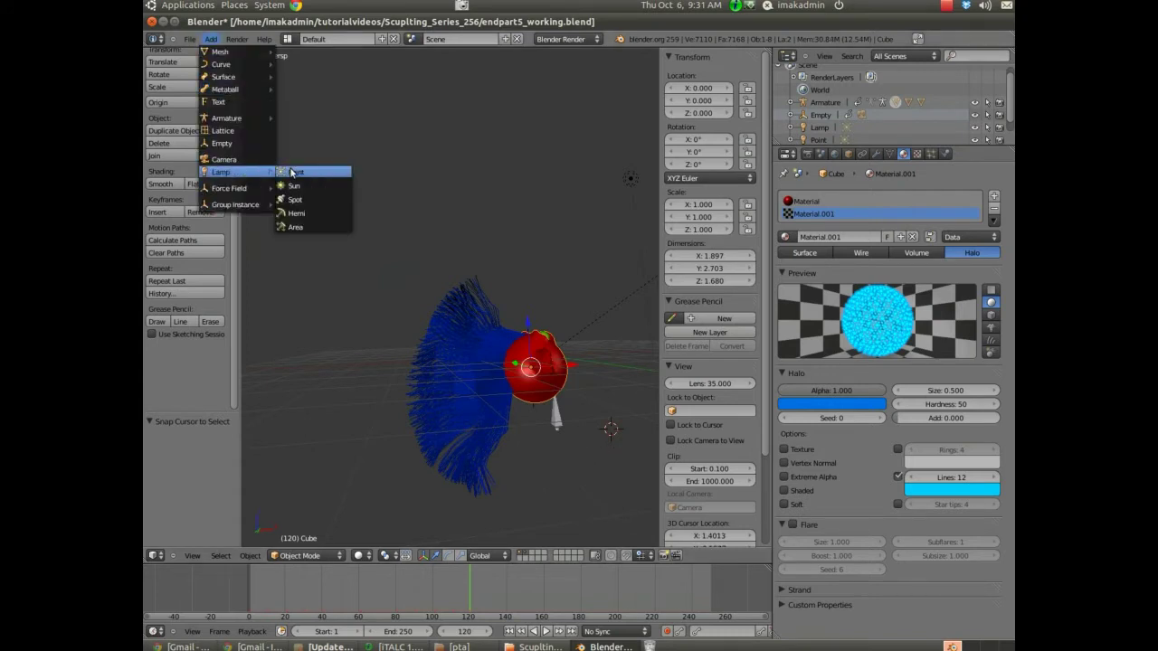
pyautogui.click(292, 172)
# - Tint the Point.002 lamp blue and check it with a test render
pyautogui.click(809, 349)
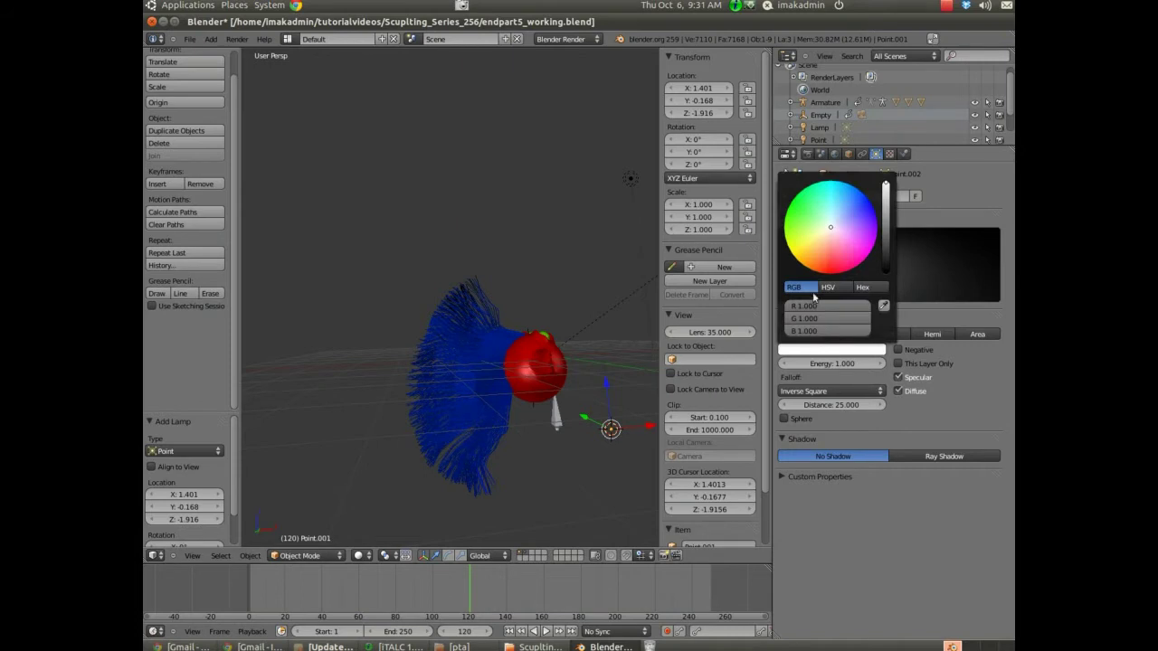
pyautogui.moveTo(837, 227); pyautogui.dragTo(877, 221)
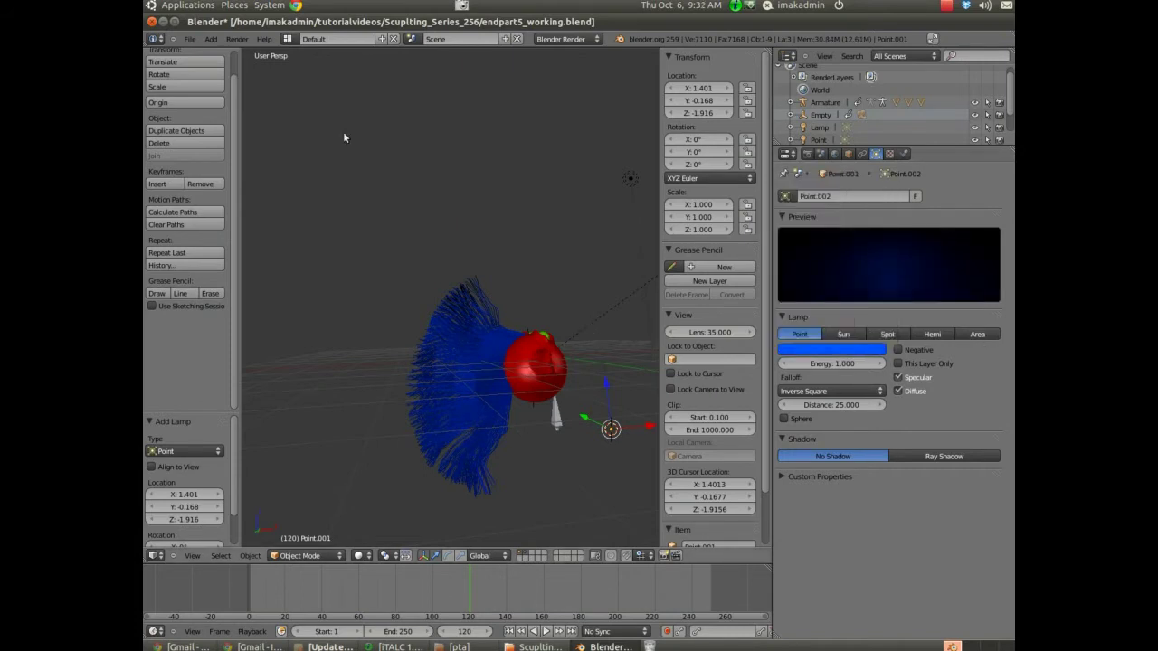
pyautogui.click(237, 39)
pyautogui.click(262, 49)
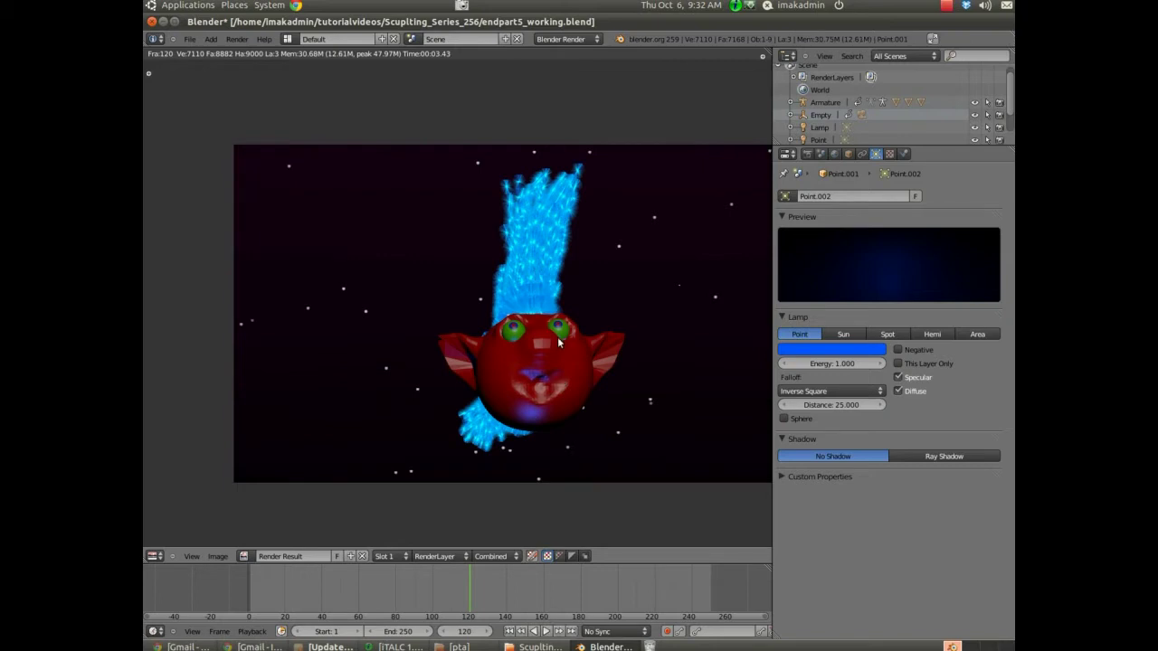
pyautogui.press('Escape')
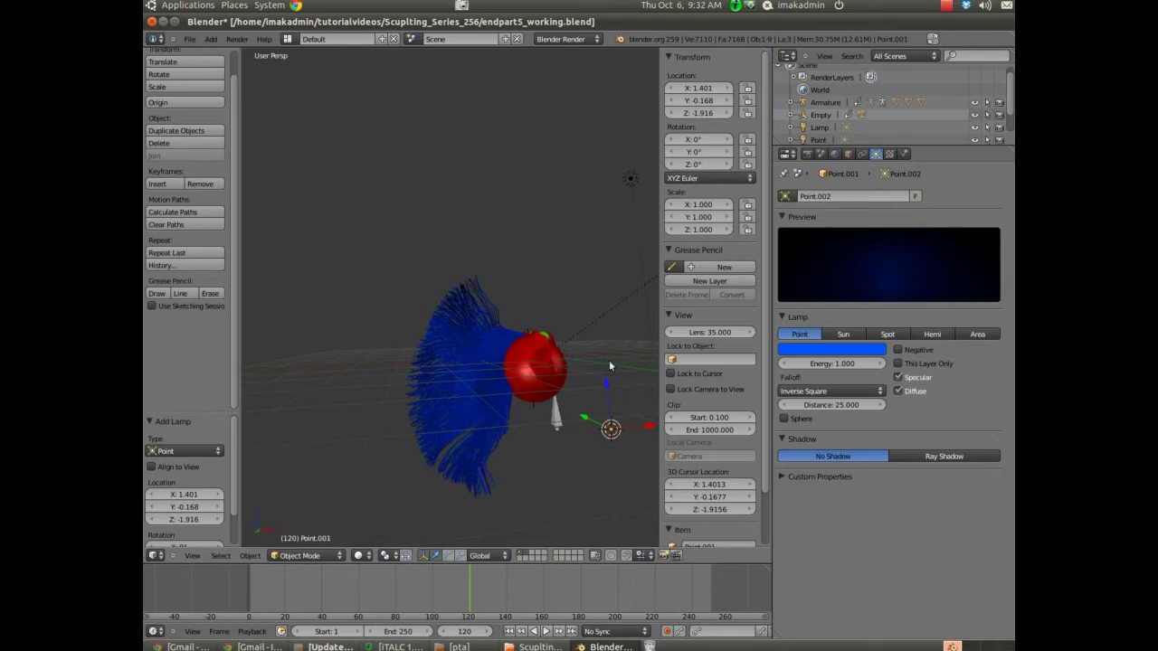
# - Orbit out to view the whole scene and return to frame 1
pyautogui.moveTo(639, 367); pyautogui.dragTo(581, 417, button='middle')
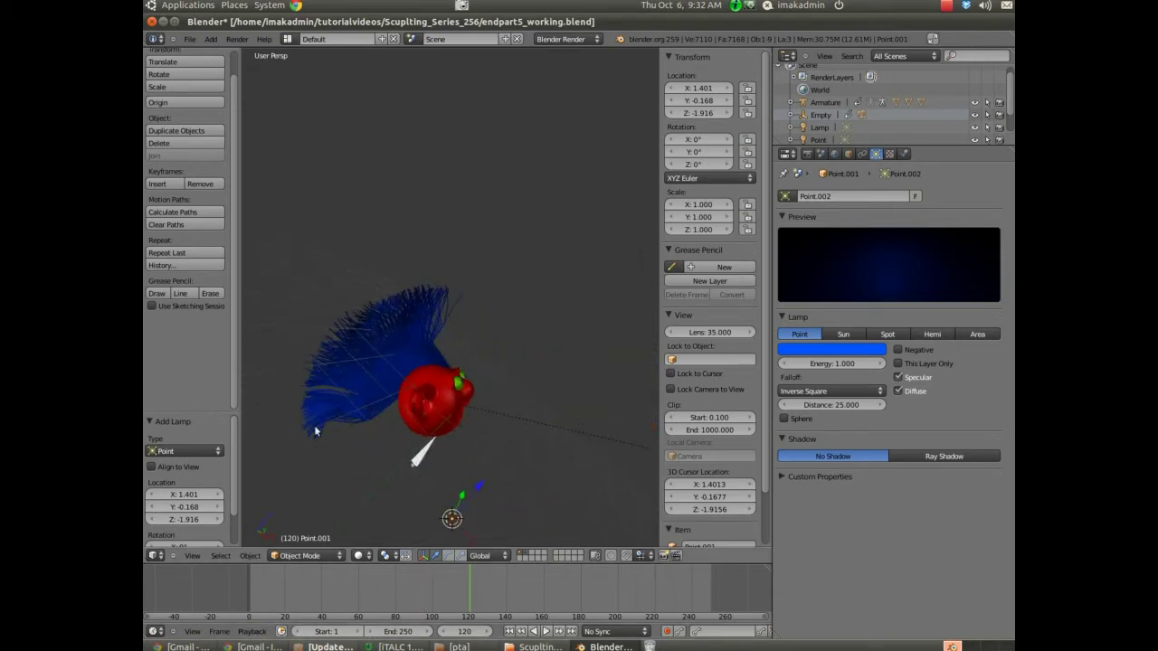
pyautogui.moveTo(319, 431); pyautogui.dragTo(504, 517, button='middle')
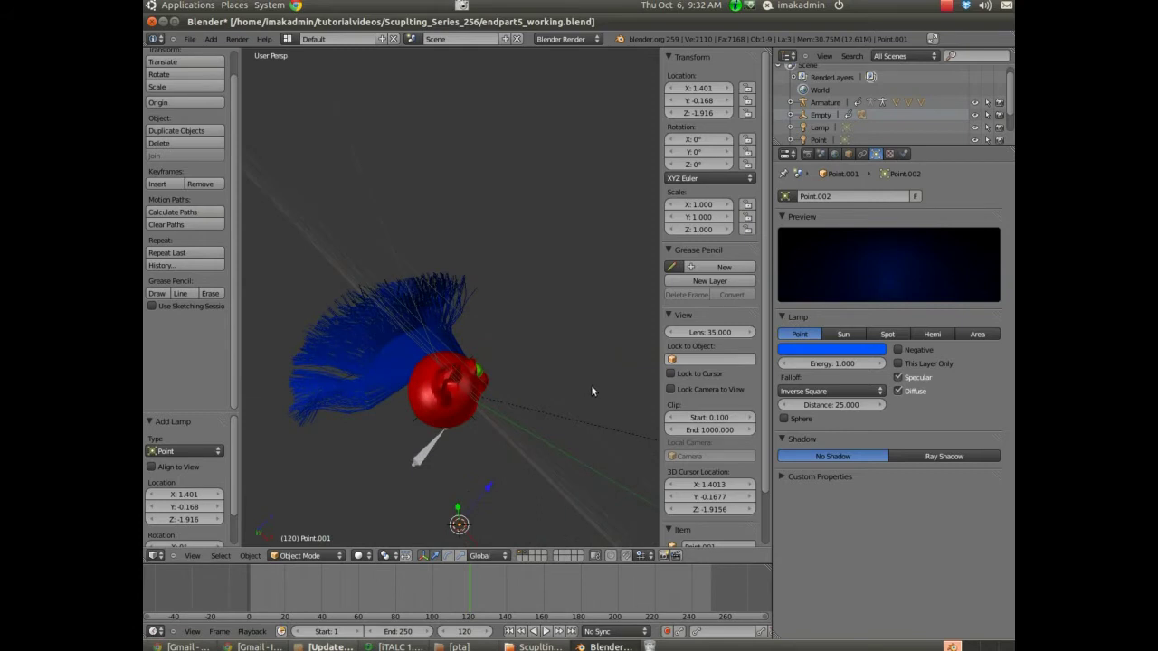
pyautogui.moveTo(592, 390); pyautogui.dragTo(486, 356, button='middle')
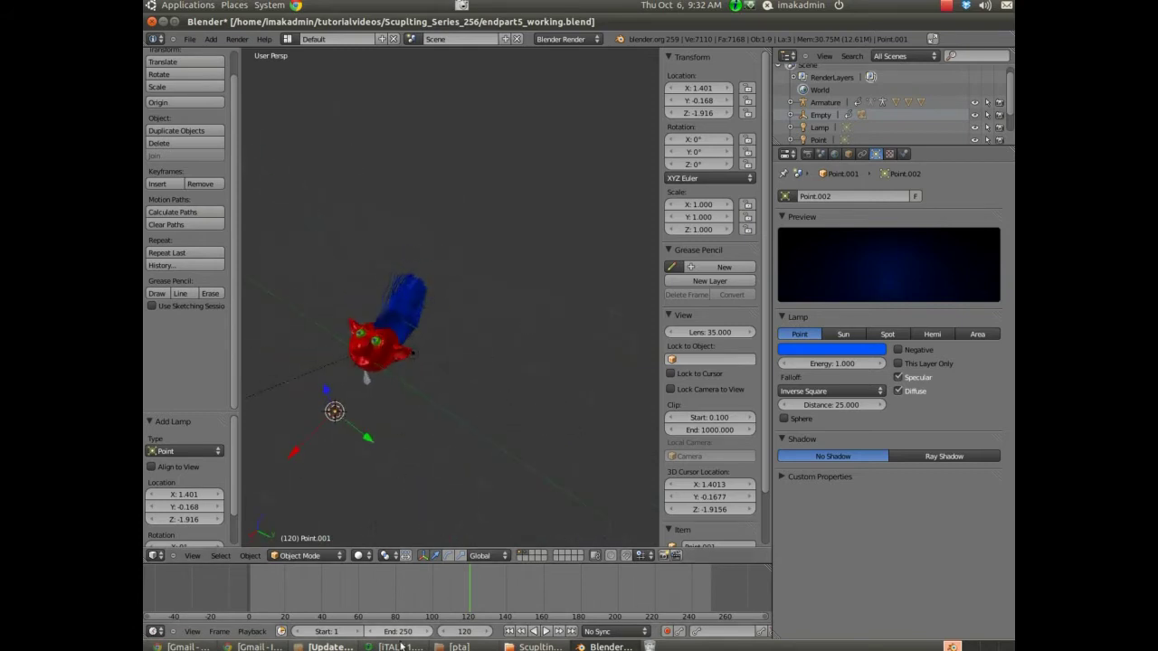
pyautogui.click(467, 632)
pyautogui.write('1')
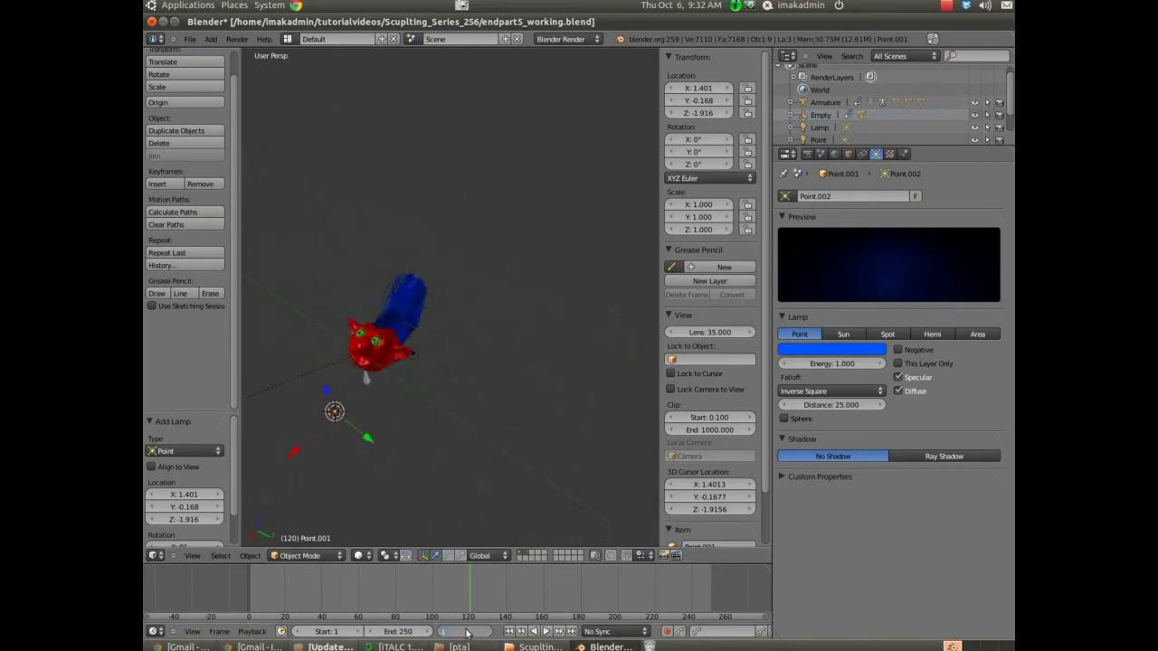
pyautogui.press('Return')
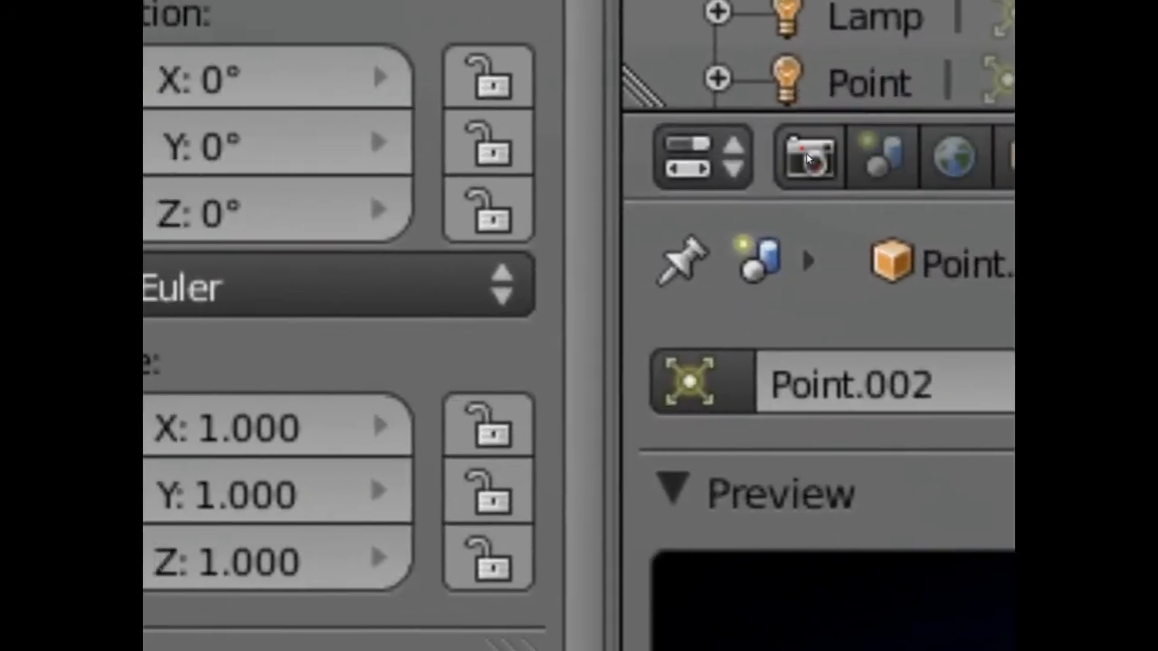
# - Show the Render properties and review the PNG output format options
pyautogui.click(648, 175)
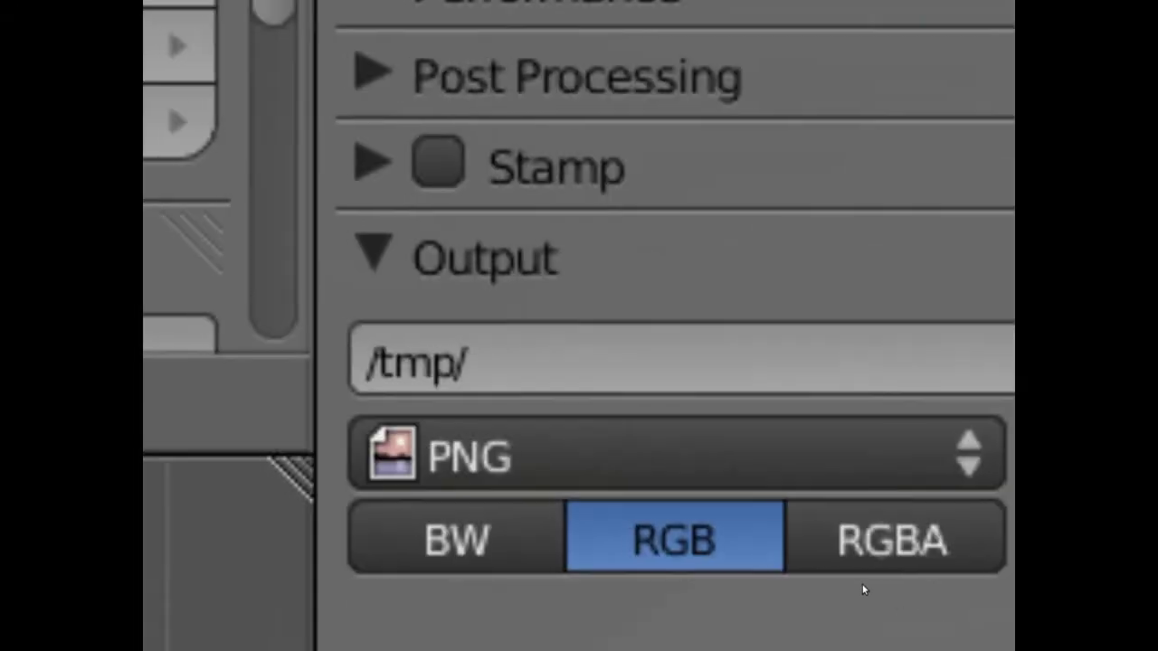
pyautogui.click(793, 451)
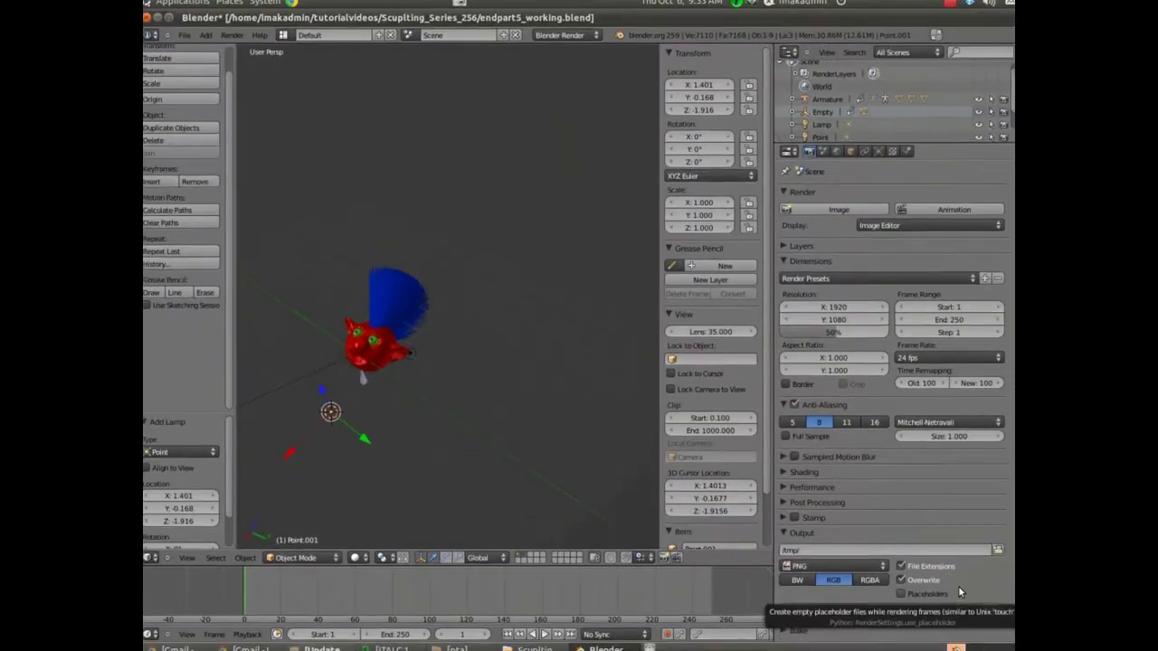
# - Browse for the output folder, go up a level, and retry a failed new-folder creation
pyautogui.click(993, 548)
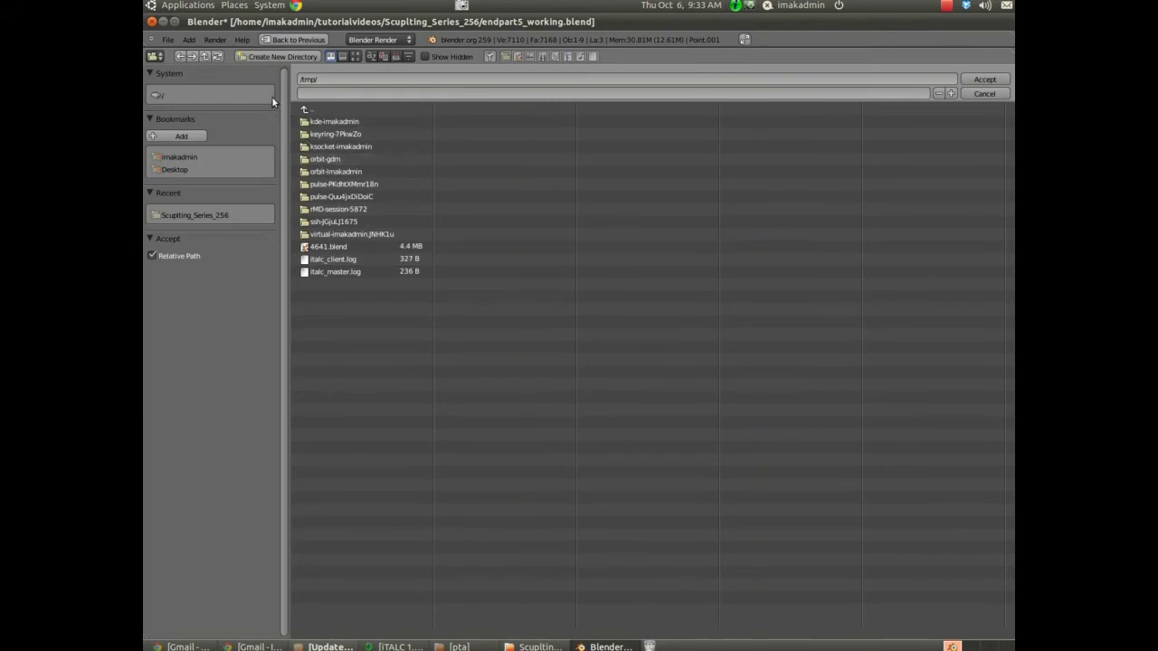
pyautogui.click(319, 113)
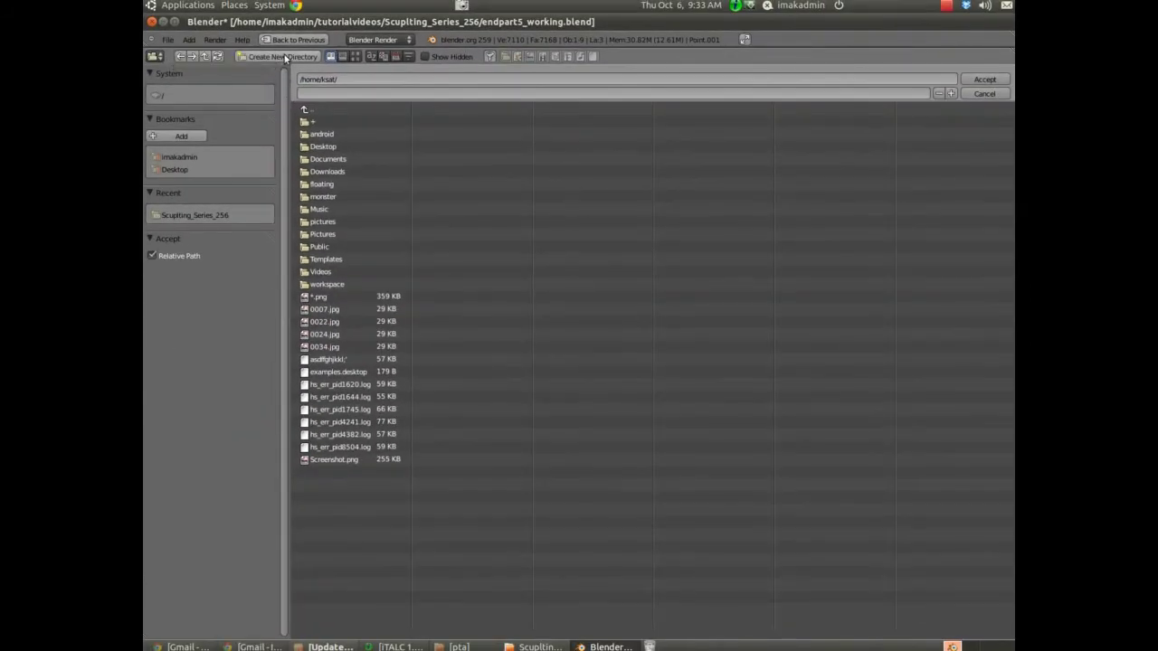
pyautogui.click(284, 57)
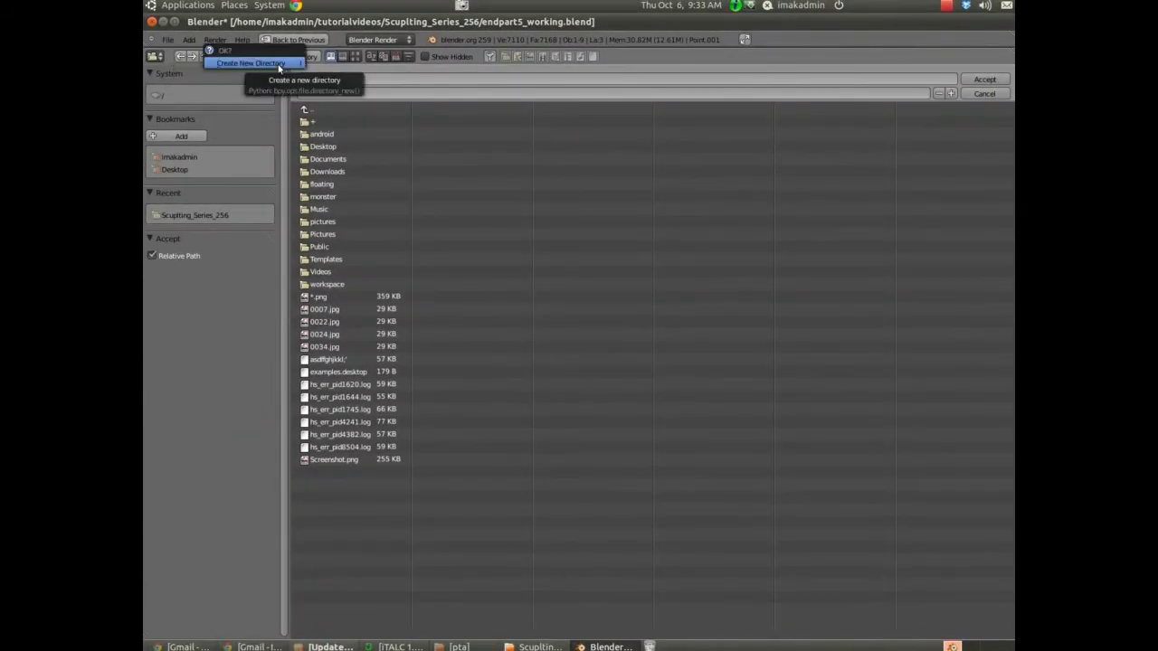
pyautogui.click(278, 64)
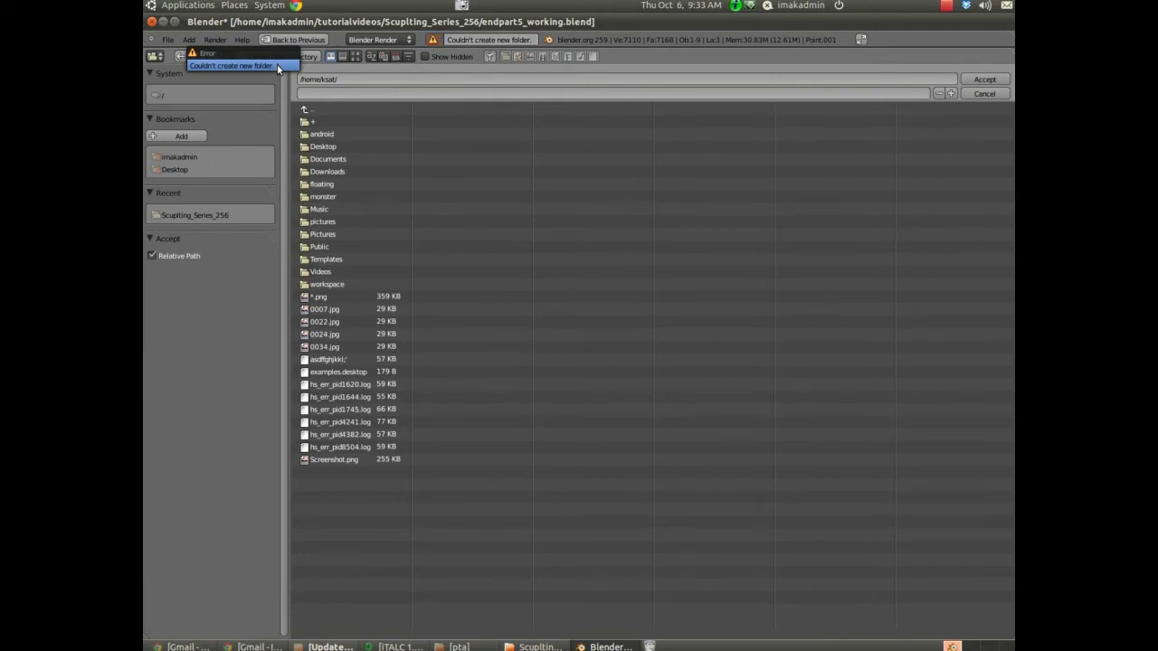
pyautogui.click(251, 65)
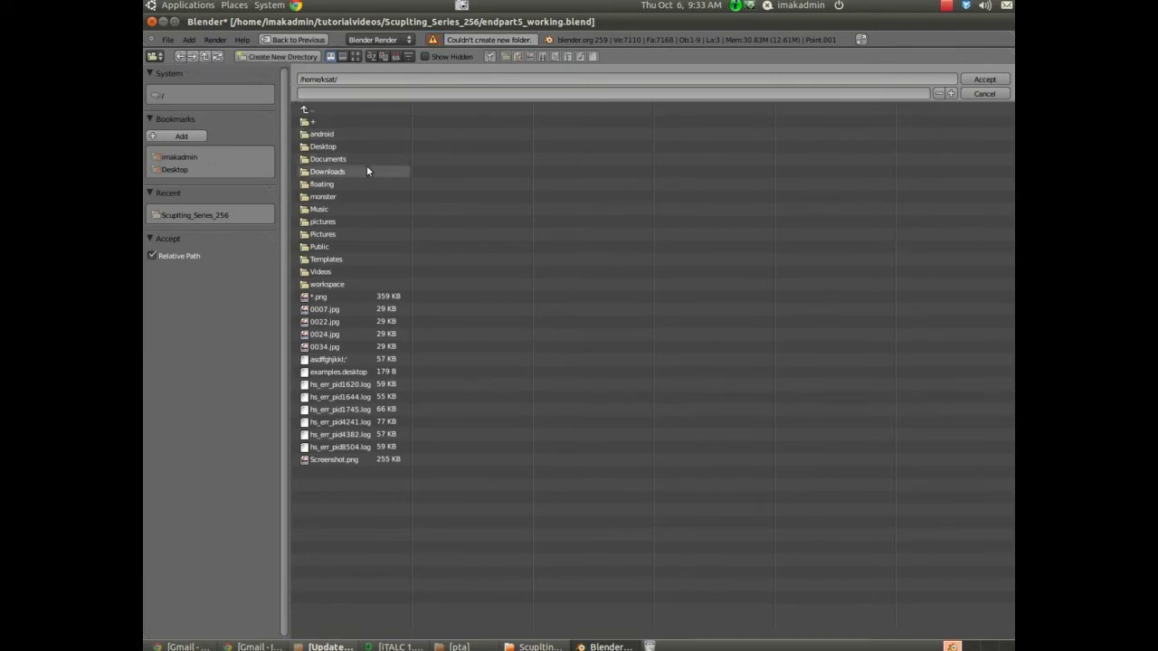
pyautogui.click(279, 57)
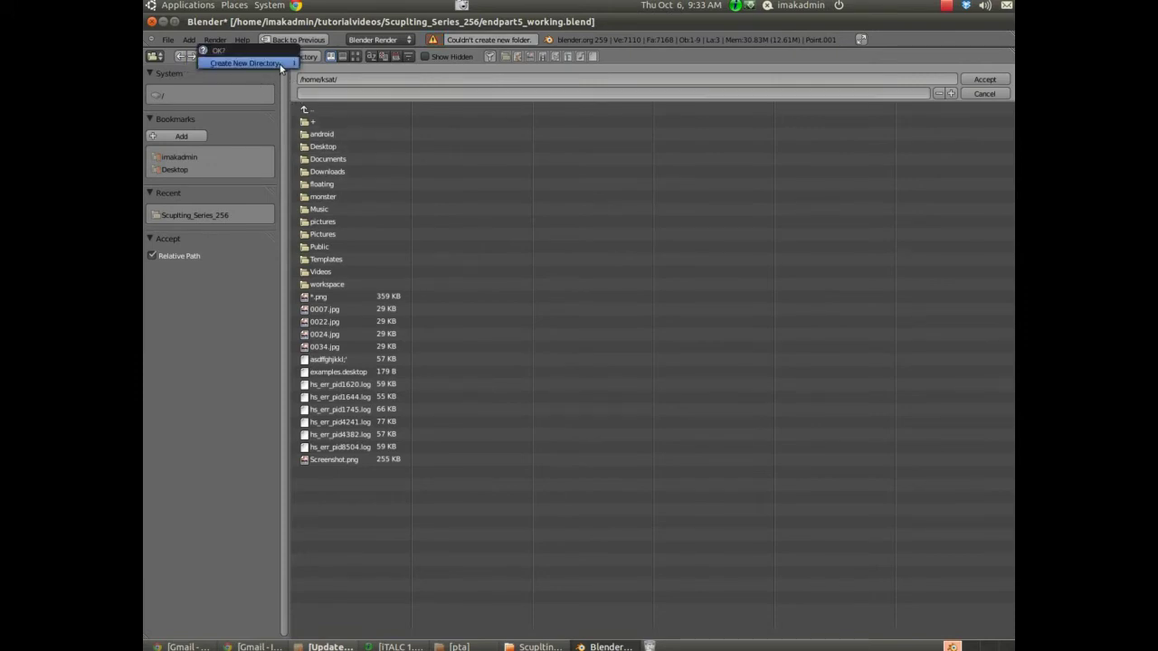
# - Create and enter a beck_monster_render folder in home, then accept 'pic' as the file name
pyautogui.click(305, 109)
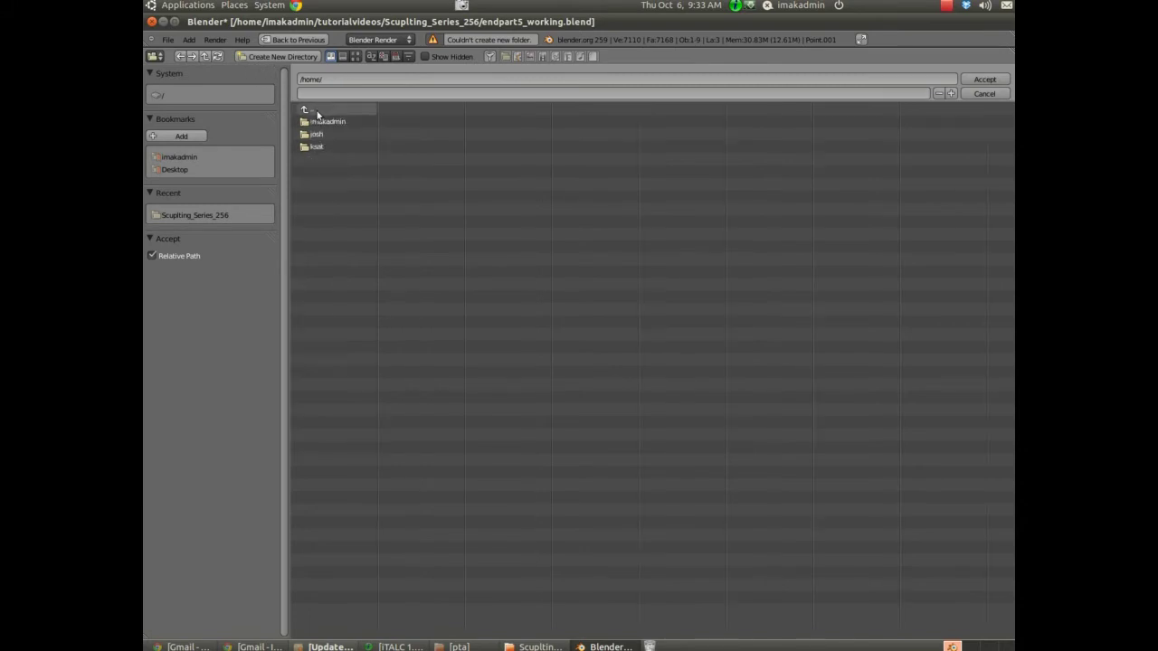
pyautogui.click(318, 122)
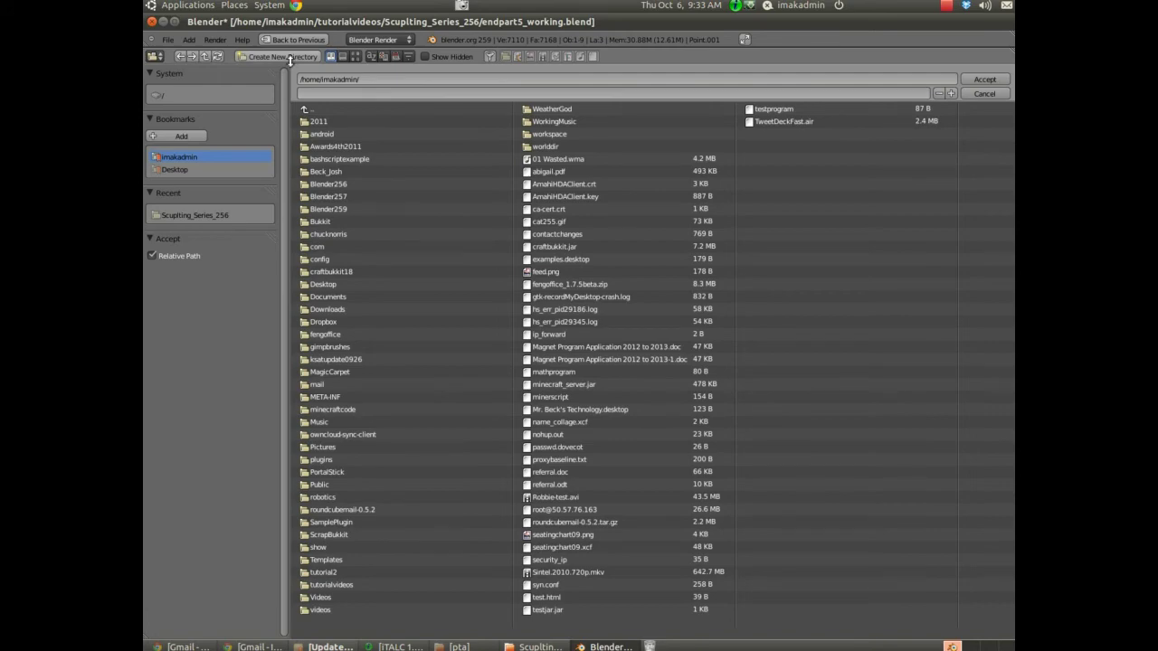
pyautogui.click(291, 58)
pyautogui.click(288, 63)
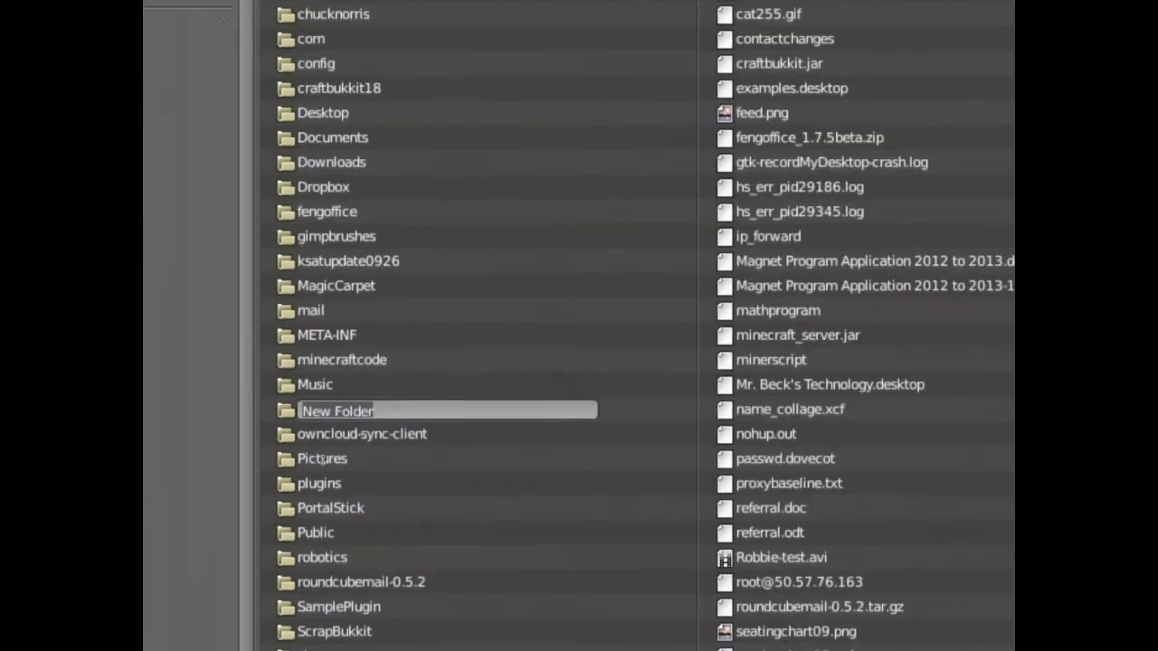
pyautogui.write('de')
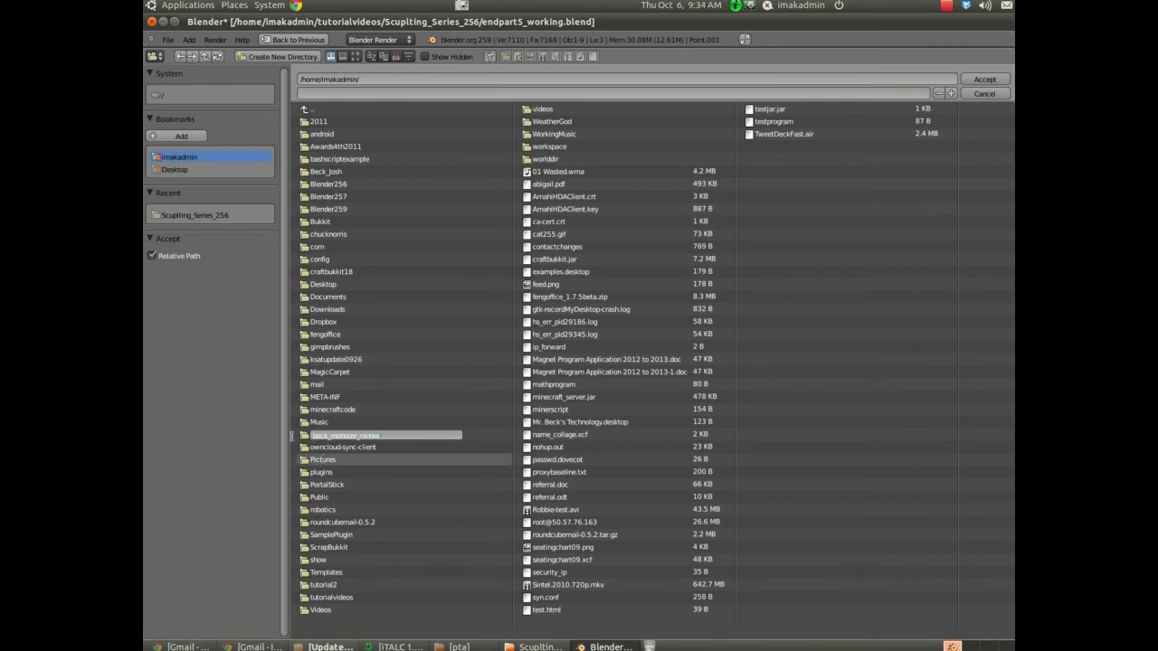
pyautogui.press('Return')
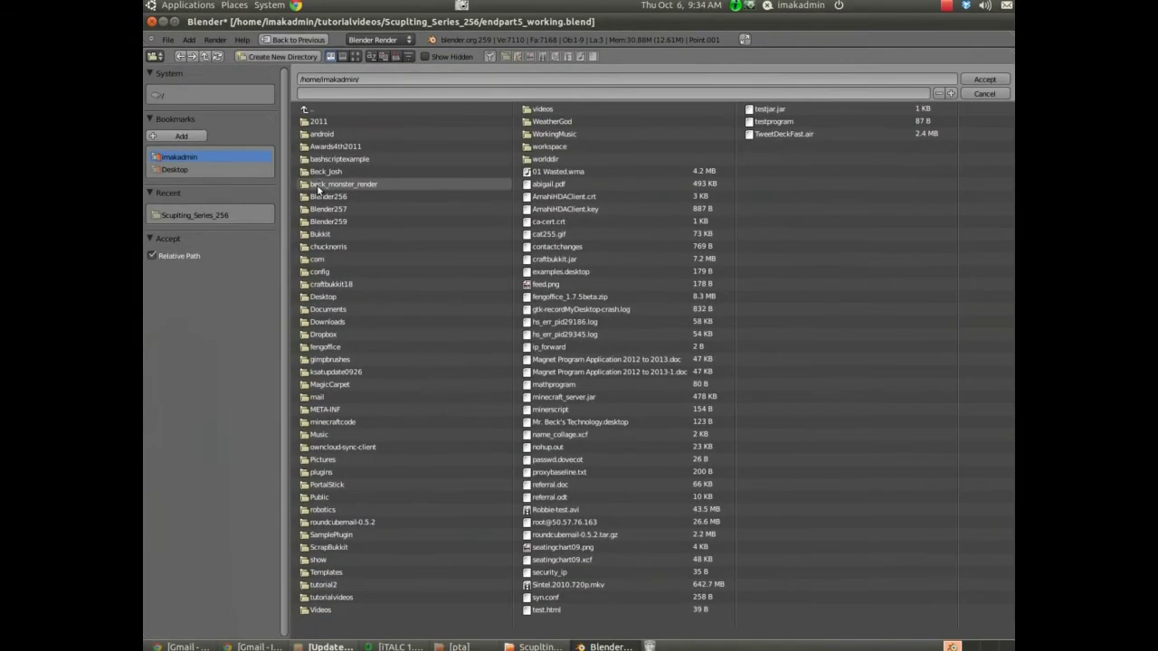
pyautogui.click(318, 185)
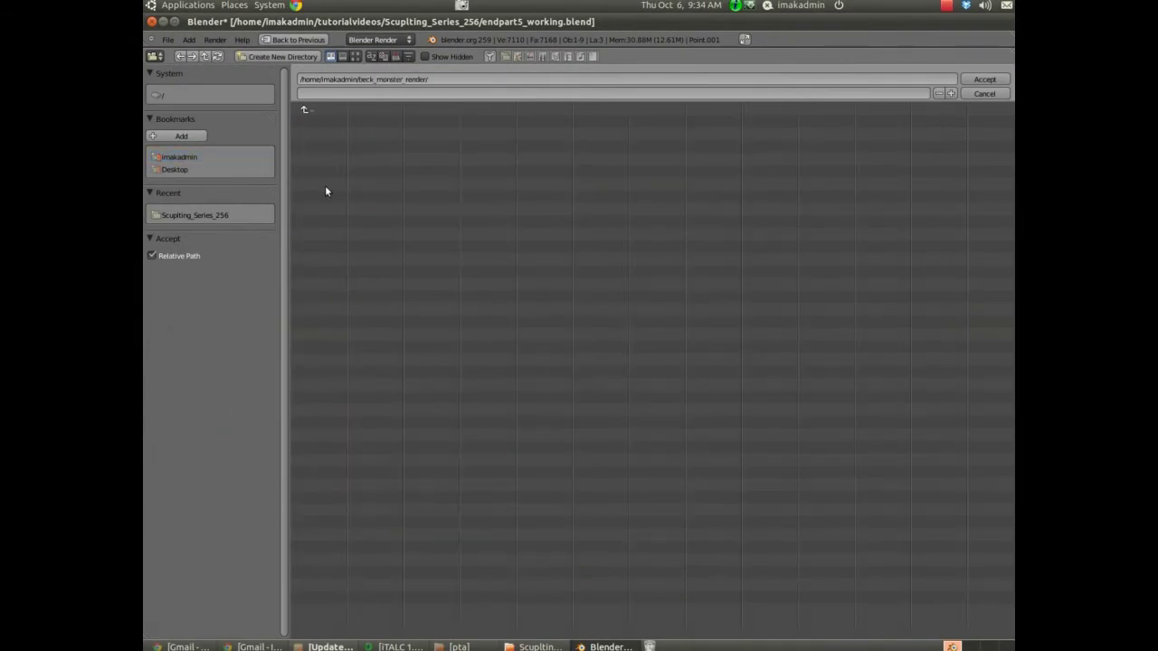
pyautogui.click(349, 96)
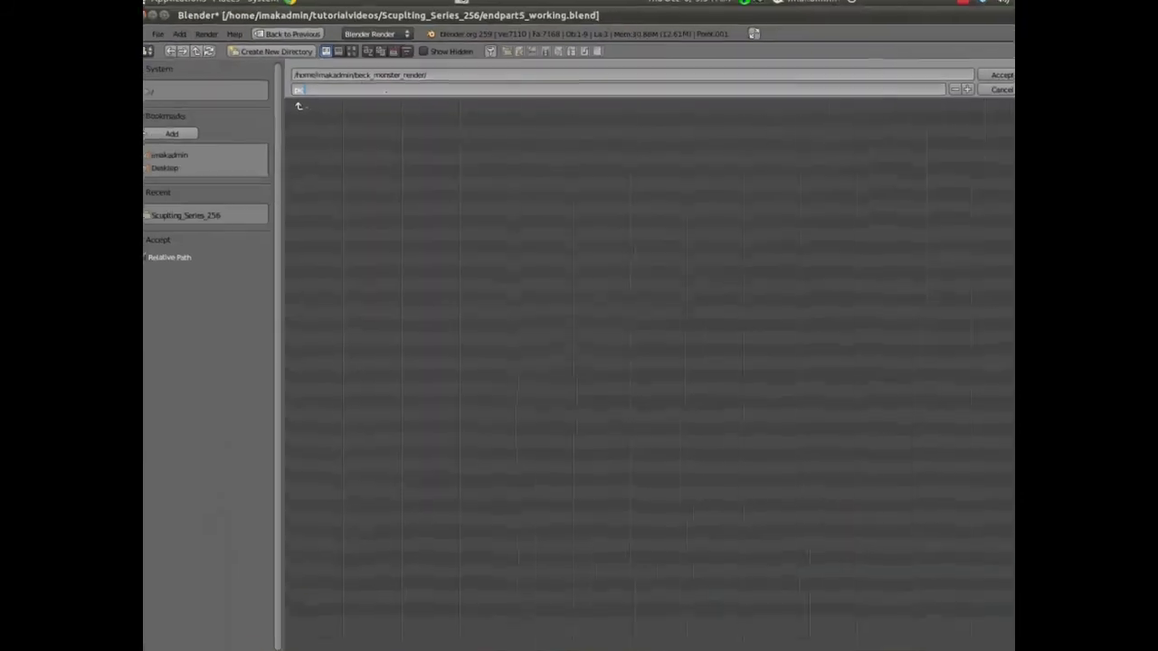
pyautogui.click(980, 80)
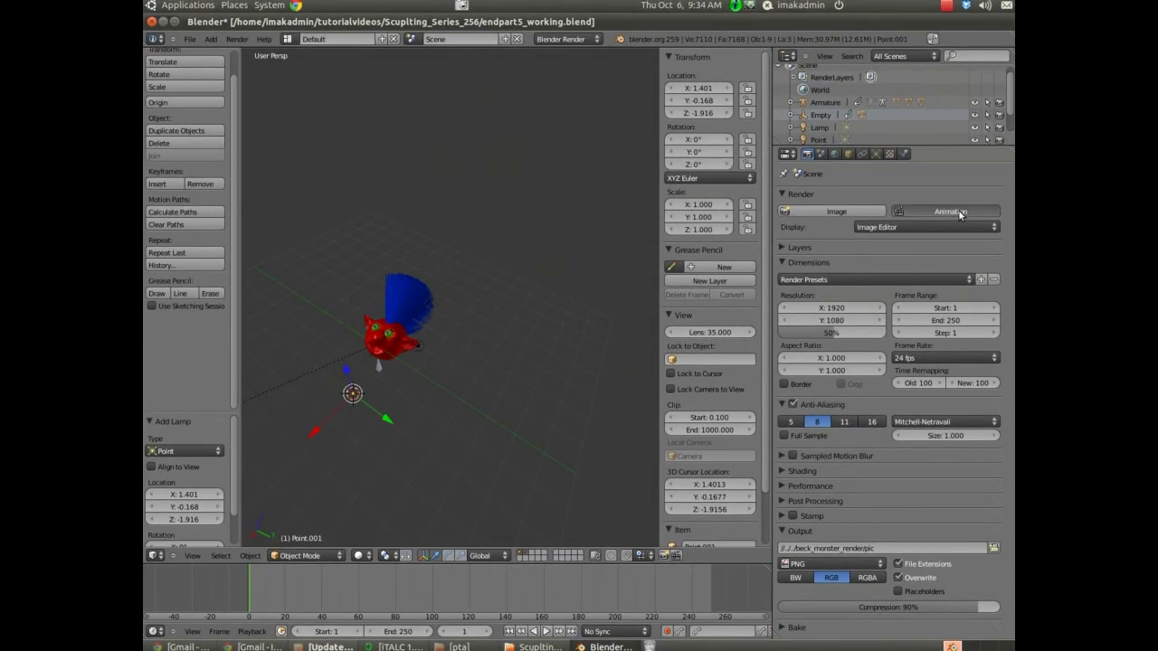
# - Render the animation to PNG frames and view the home folder in the file manager
pyautogui.click(959, 213)
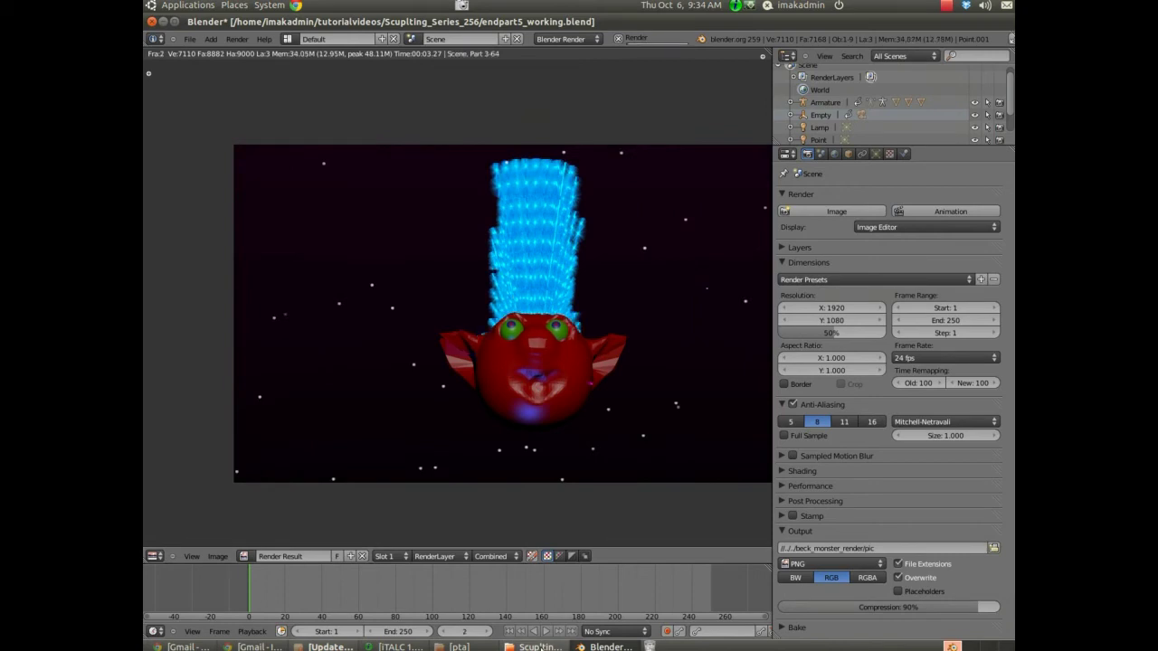
pyautogui.click(537, 646)
pyautogui.click(297, 84)
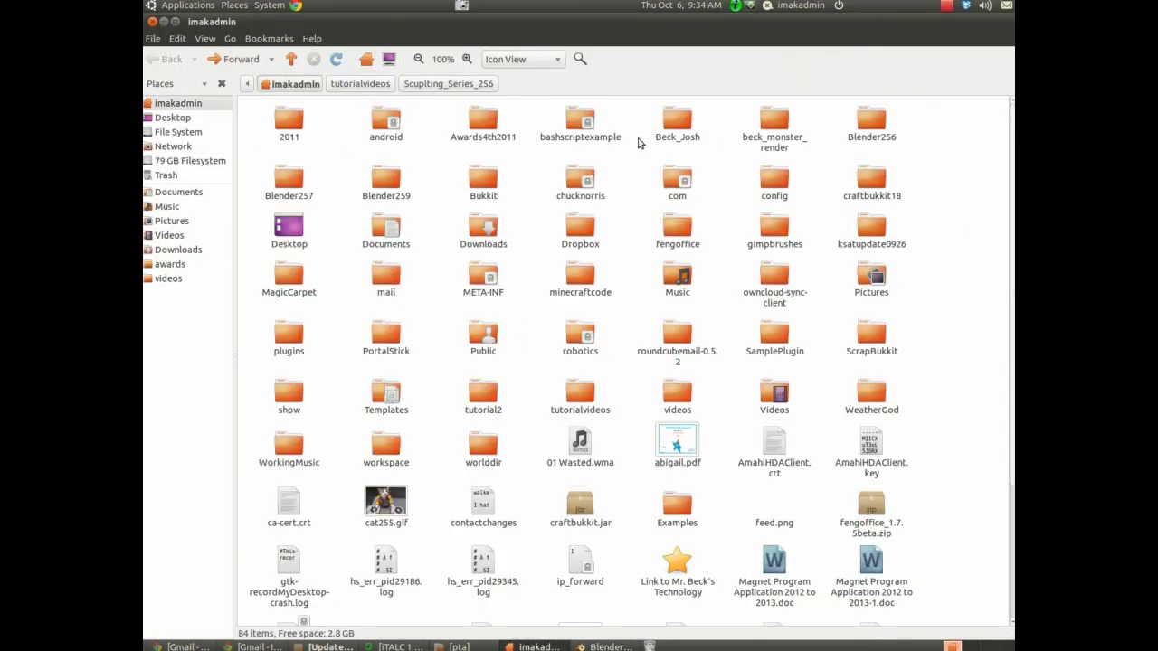
# - Open the beck_monster_render folder and view rendered frame pic0004.png in an image viewer
pyautogui.doubleClick(774, 126)
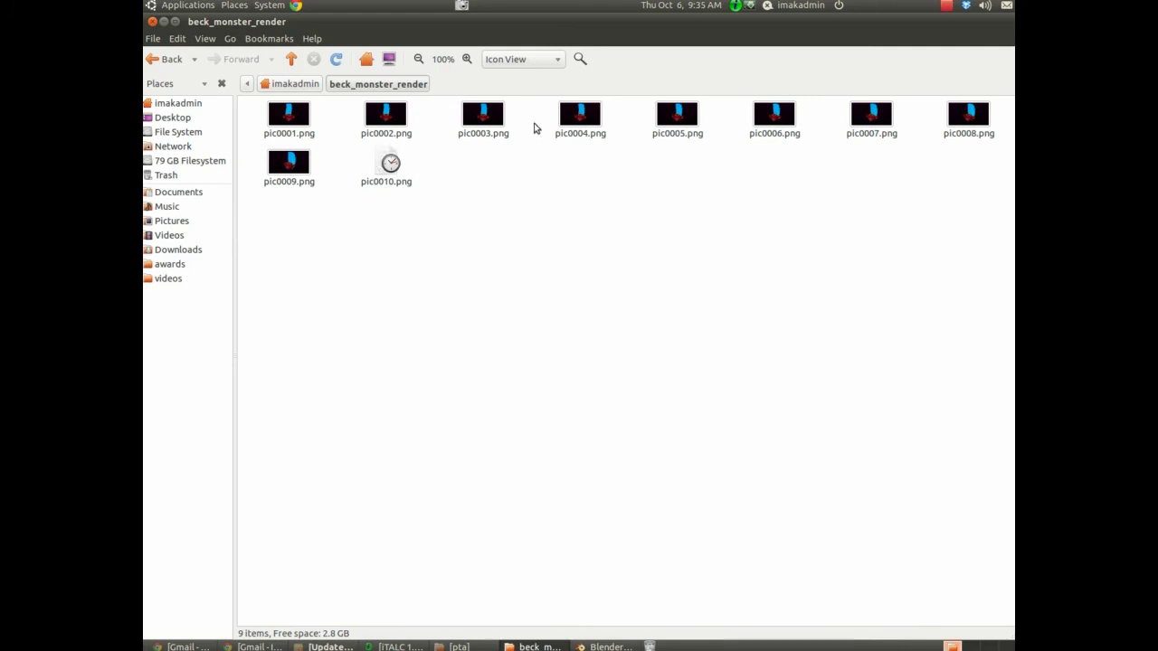
pyautogui.doubleClick(577, 125)
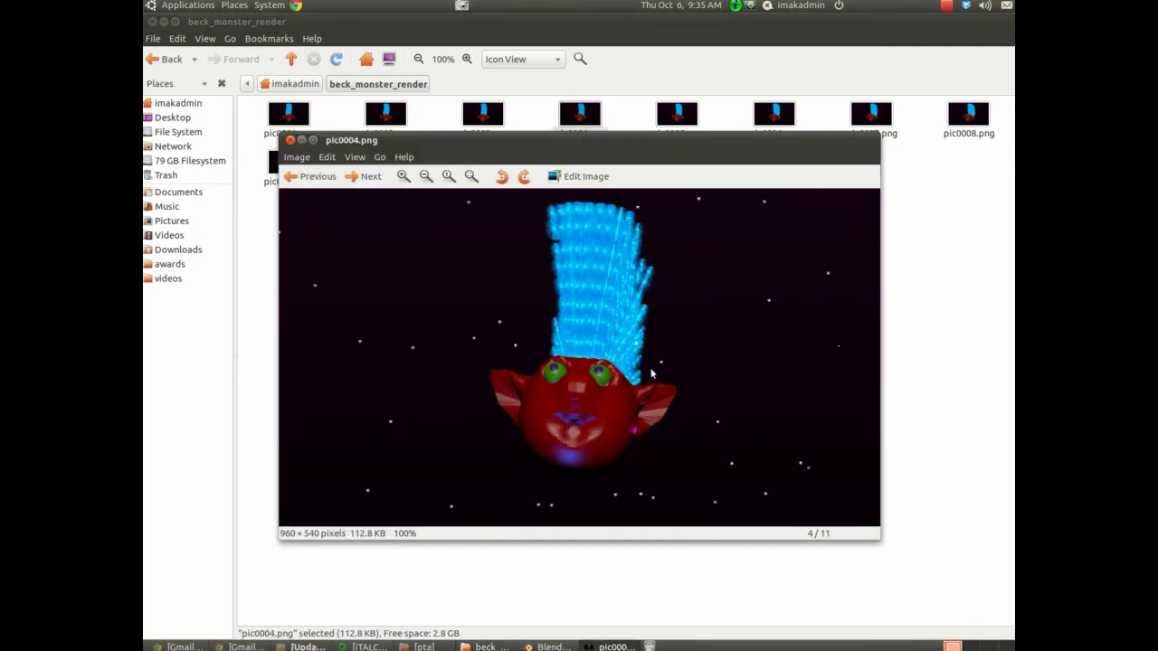
# - Close the pic0004.png image viewer and bring up the screen recorder's controls
pyautogui.click(289, 140)
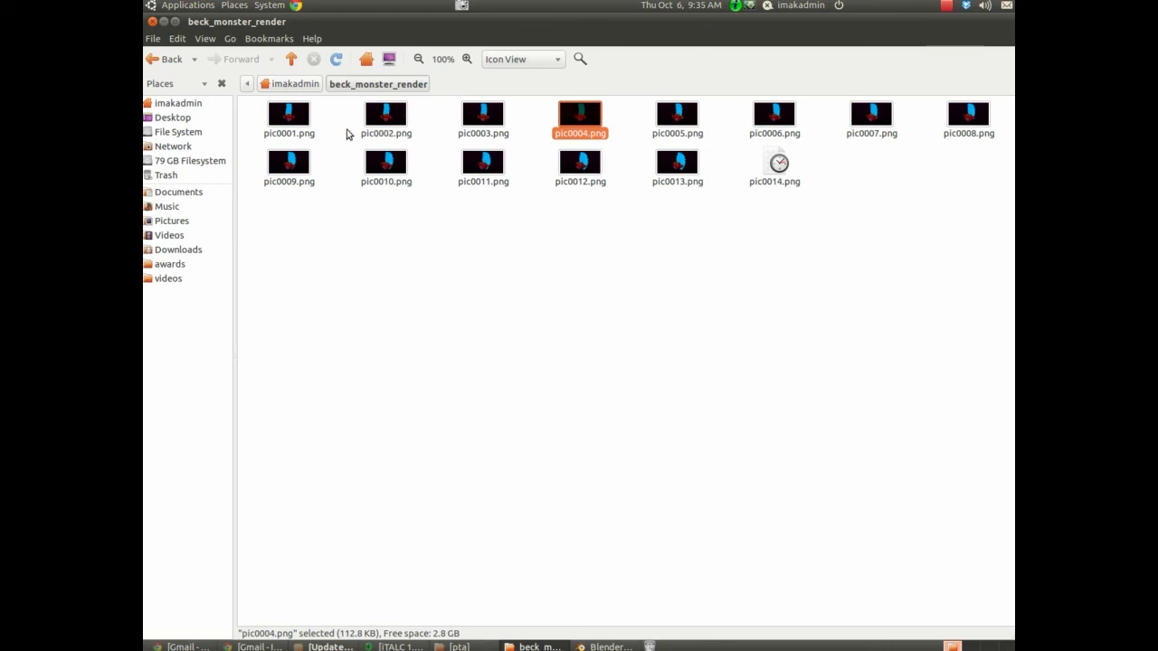
pyautogui.click(946, 6)
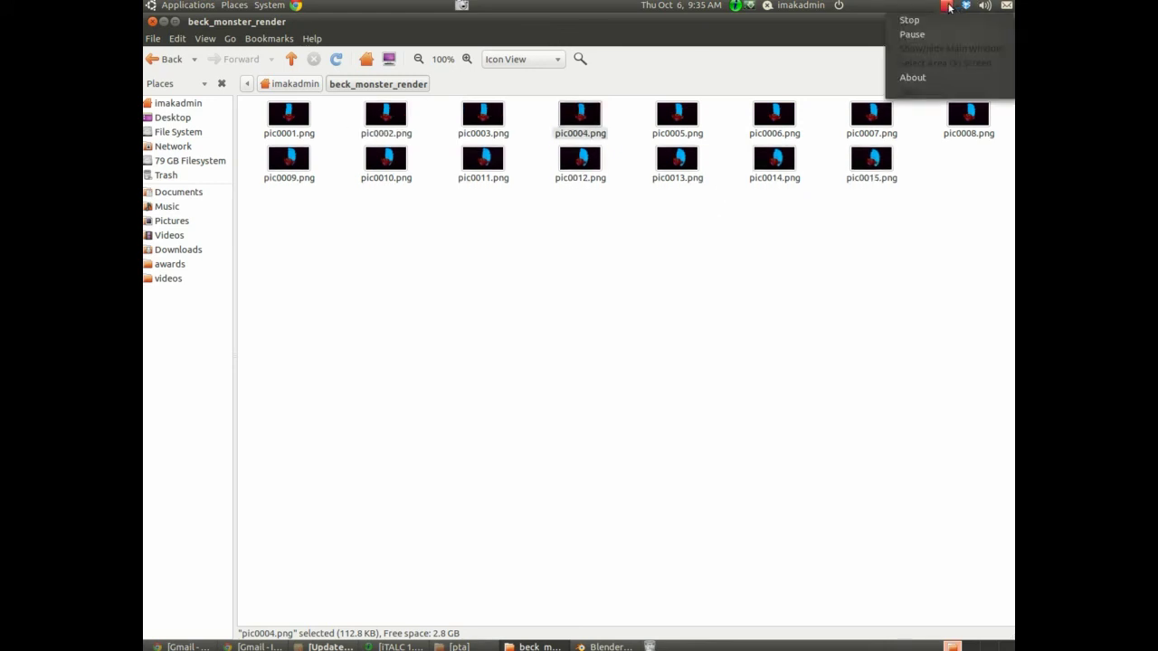